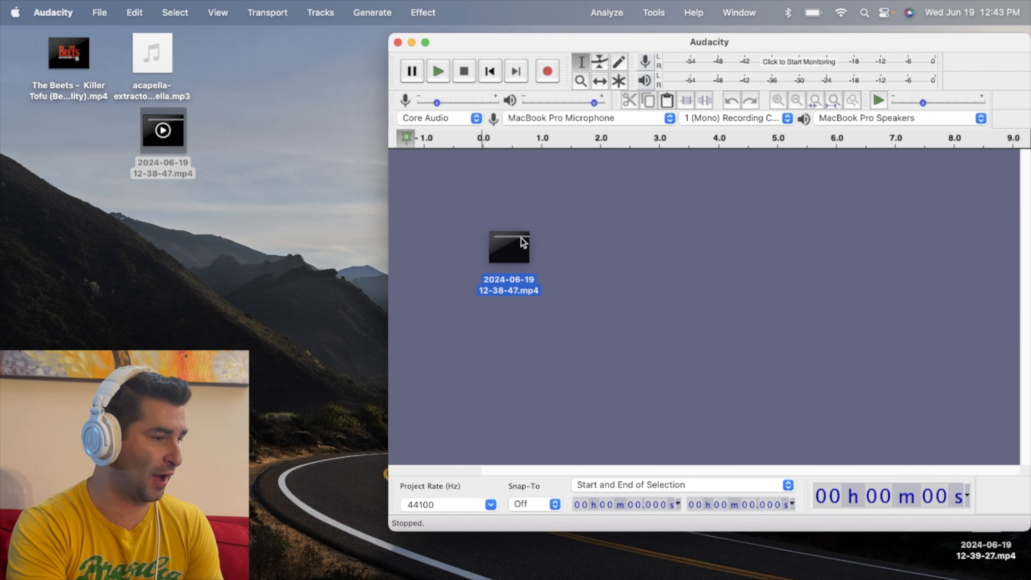
pyautogui.moveTo(347, 144); pyautogui.dragTo(507, 223)
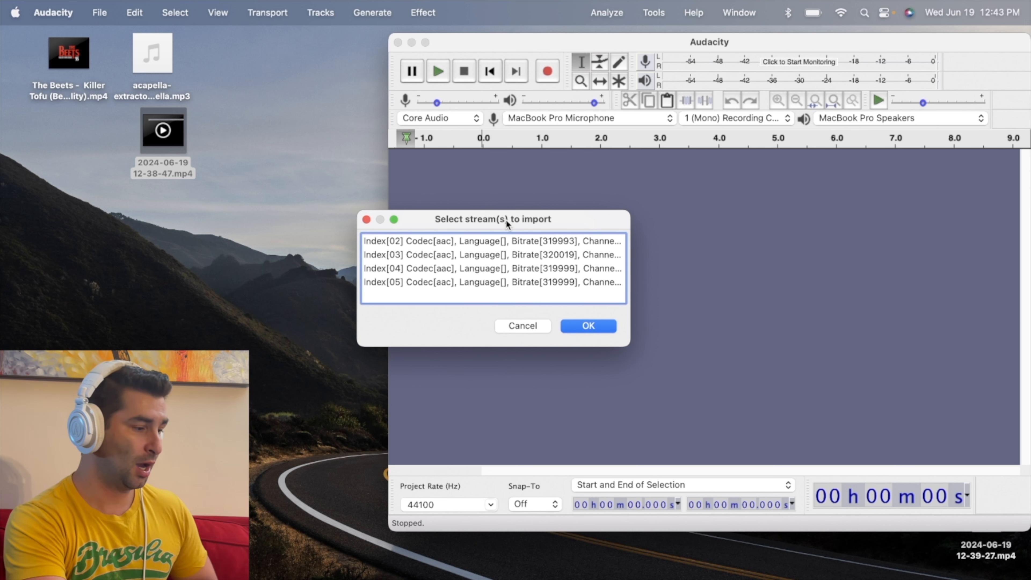
pyautogui.click(482, 241)
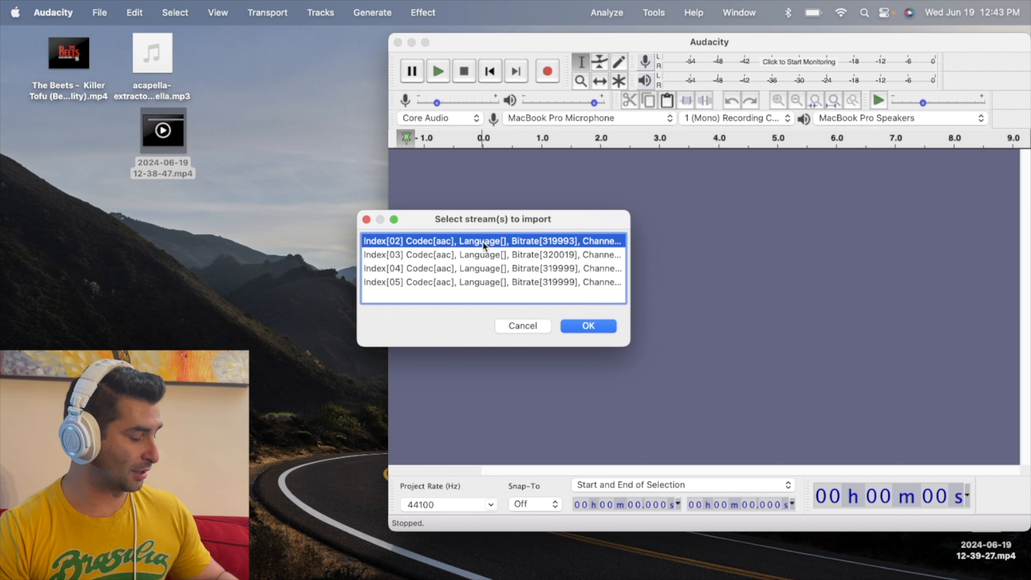
pyautogui.keyDown('shift'); pyautogui.click(486, 252); pyautogui.keyUp('shift')
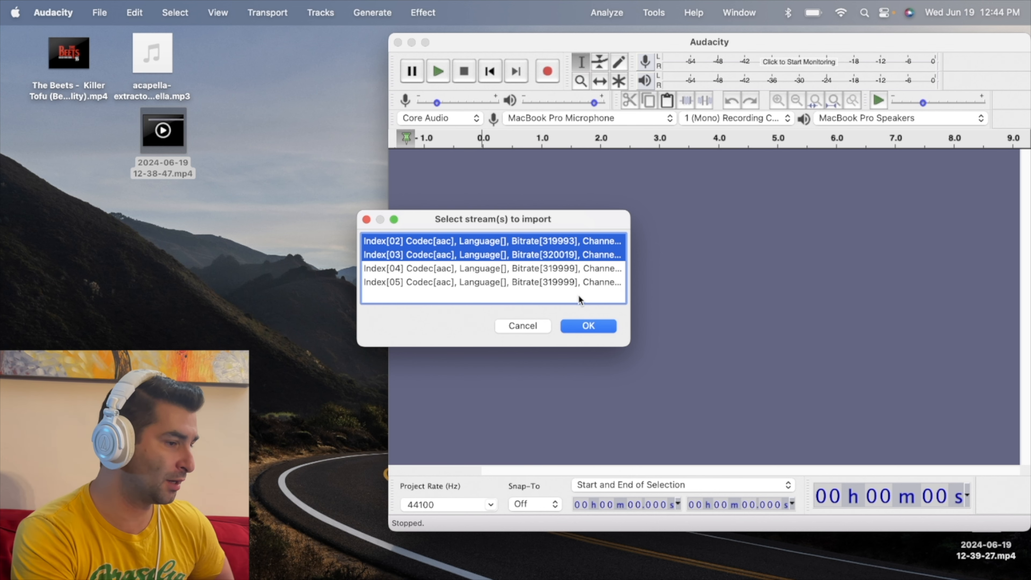
pyautogui.click(600, 328)
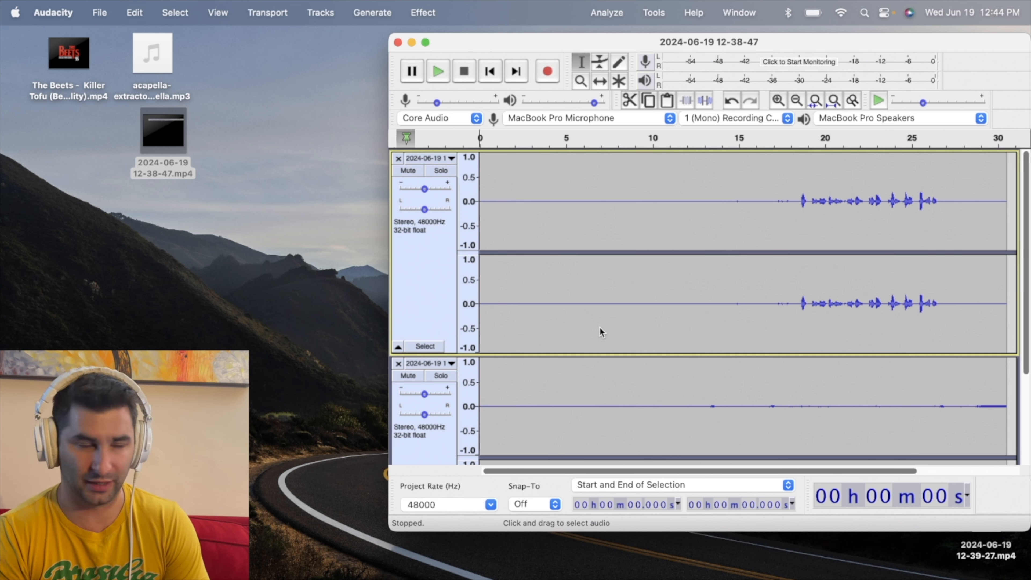
# - Look over the two imported stereo tracks and remove the second one from the project
pyautogui.scroll(-5, 646, 217)
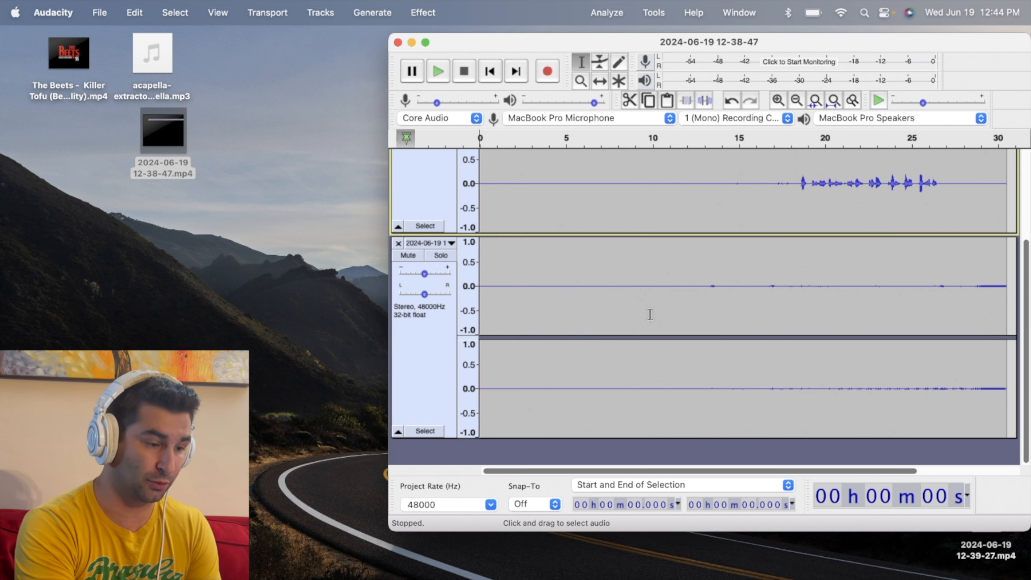
pyautogui.scroll(5, 650, 314)
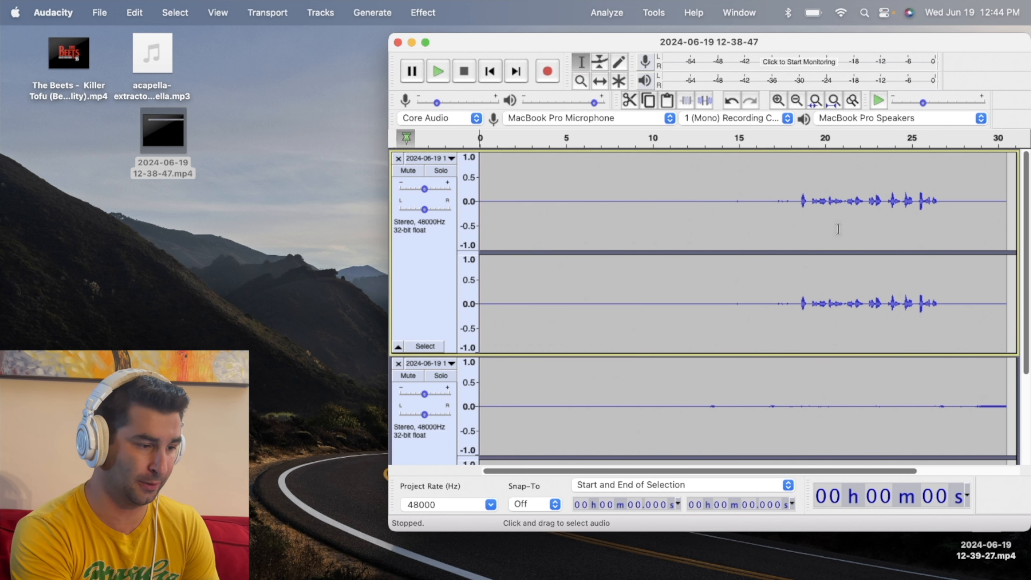
pyautogui.scroll(-5, 838, 233)
pyautogui.scroll(5, 823, 302)
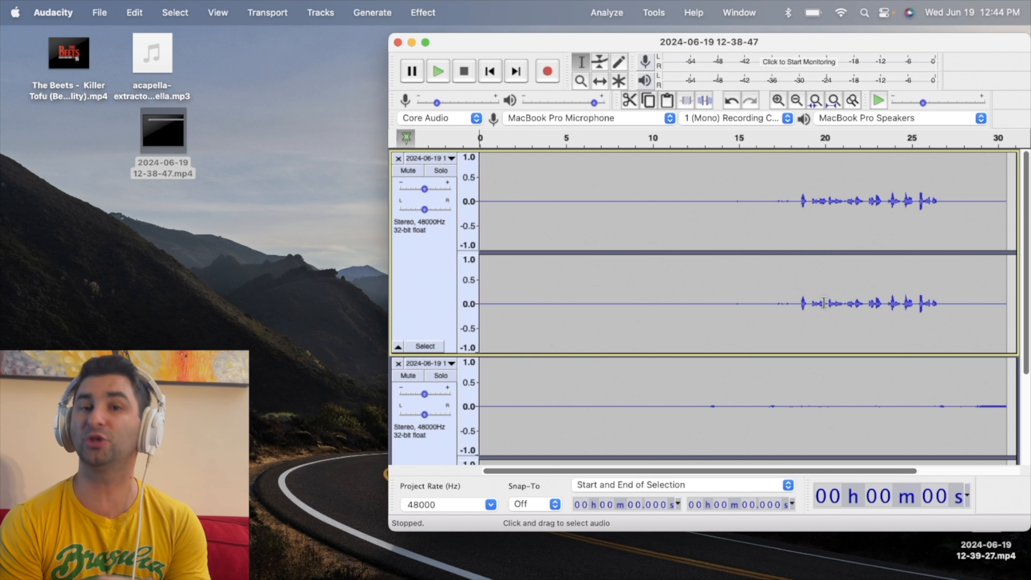
pyautogui.click(398, 363)
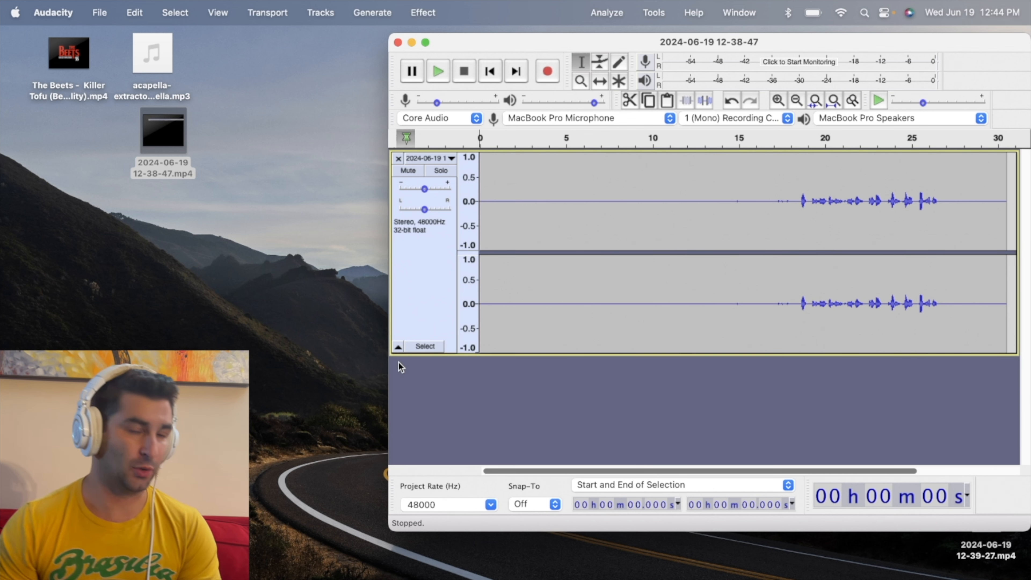
# - Export the remaining track to the desktop as a WAV file named 1
pyautogui.click(91, 12)
pyautogui.moveTo(108, 127)
pyautogui.click(239, 144)
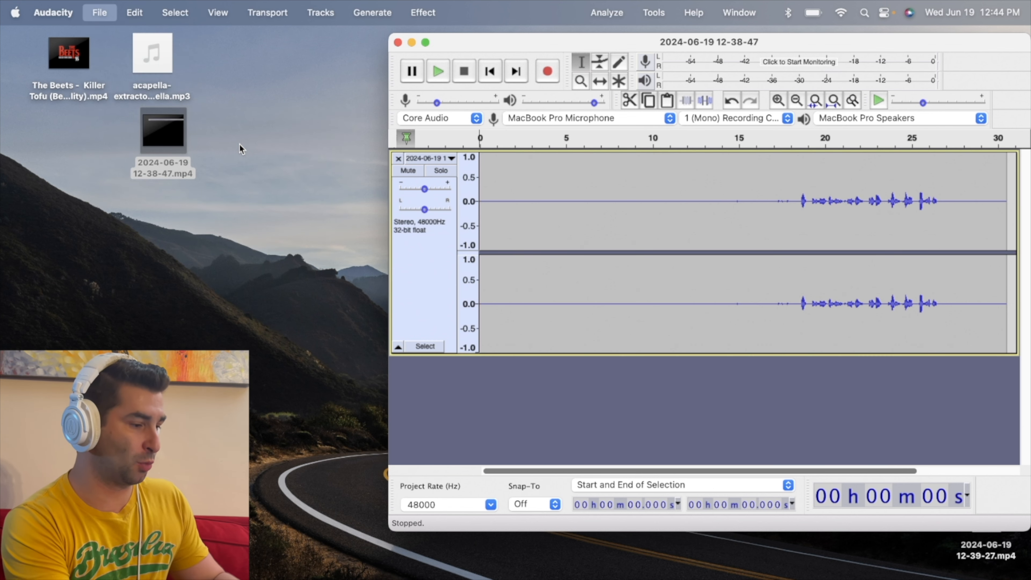
pyautogui.write('5')
pyautogui.press('Return')
pyautogui.press('Return')
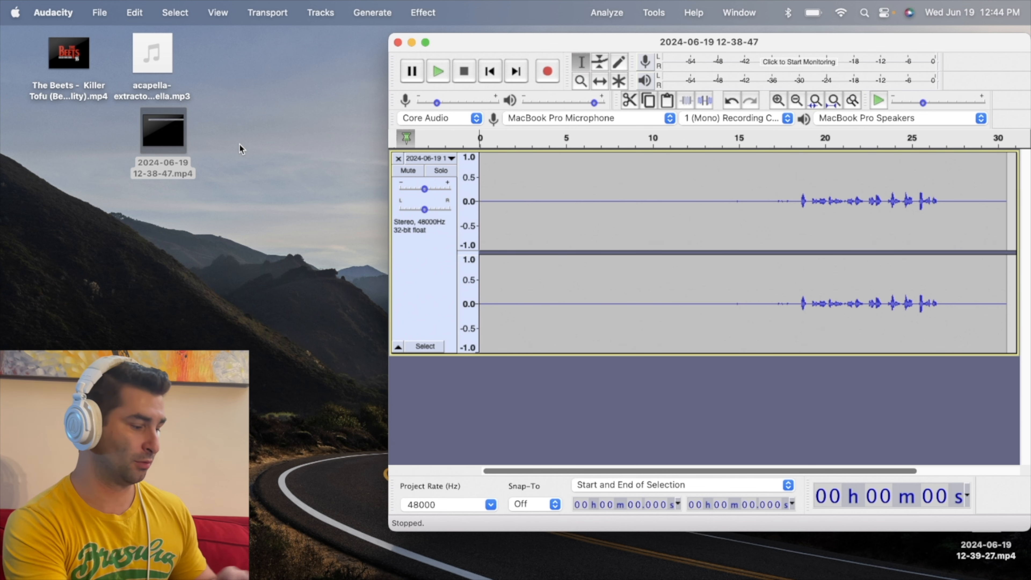
# - Restore the deleted second track in place of the first one and export it as a WAV file named 2
pyautogui.press('super+z')
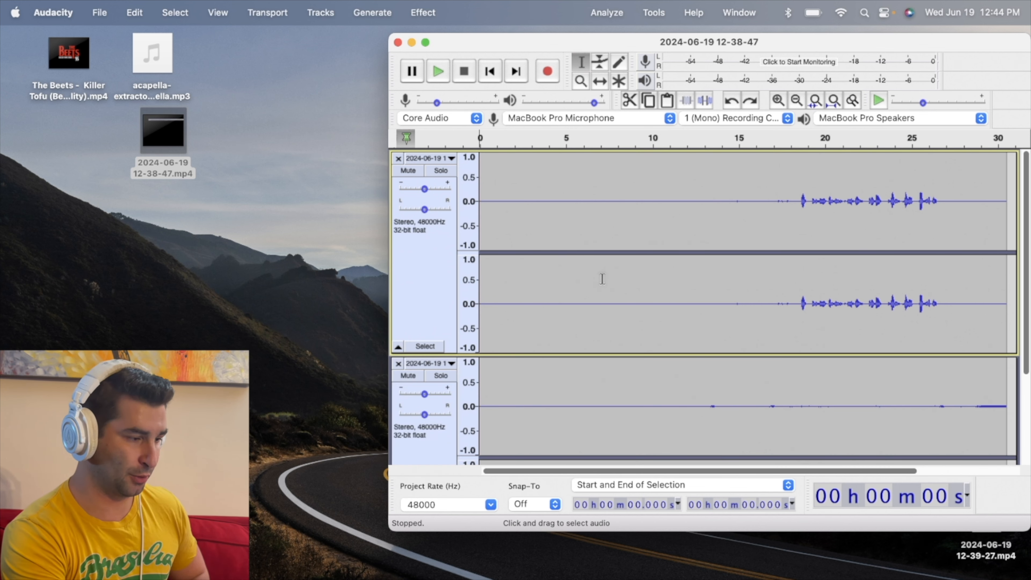
pyautogui.click(401, 160)
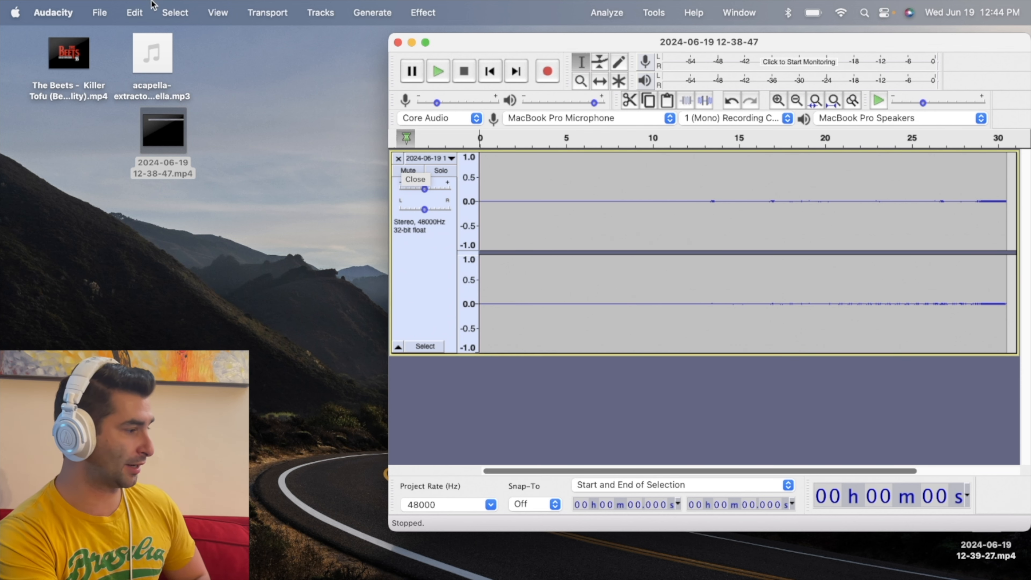
pyautogui.click(94, 13)
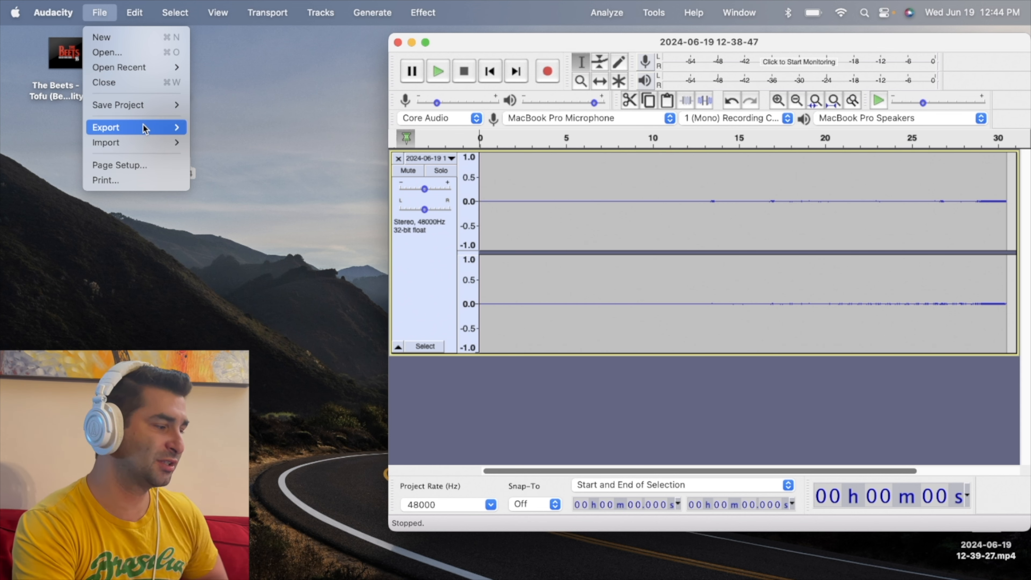
pyautogui.moveTo(118, 127)
pyautogui.click(257, 144)
pyautogui.write('1')
pyautogui.press('Return')
pyautogui.press('Return')
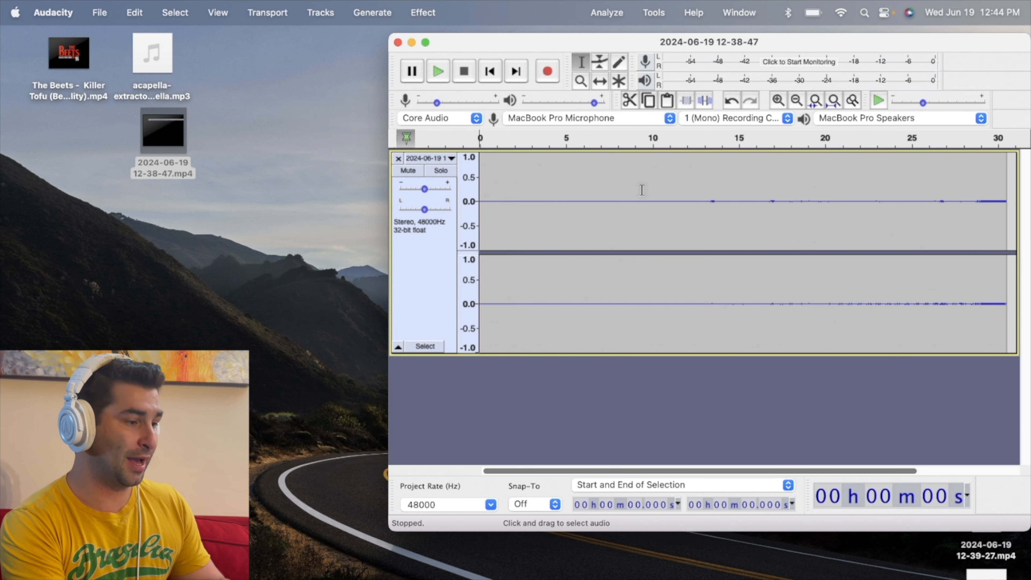
# - Quit Audacity and tidy the desktop, placing 1.wav and 2.wav beside the source video
pyautogui.press('super+q')
pyautogui.click(546, 291)
pyautogui.moveTo(986, 438); pyautogui.dragTo(262, 167)
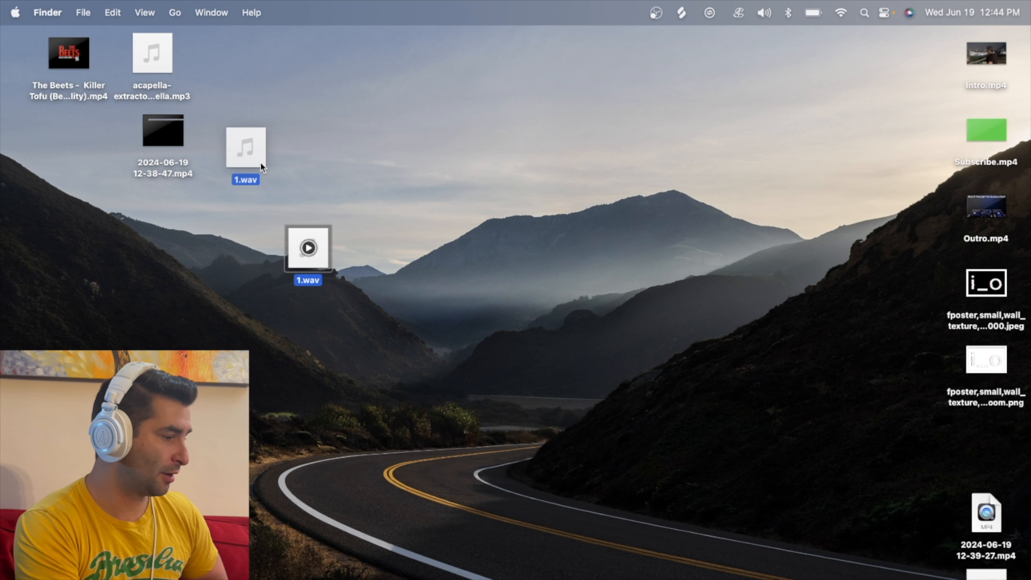
pyautogui.moveTo(992, 574); pyautogui.dragTo(342, 140)
pyautogui.rightClick(338, 318)
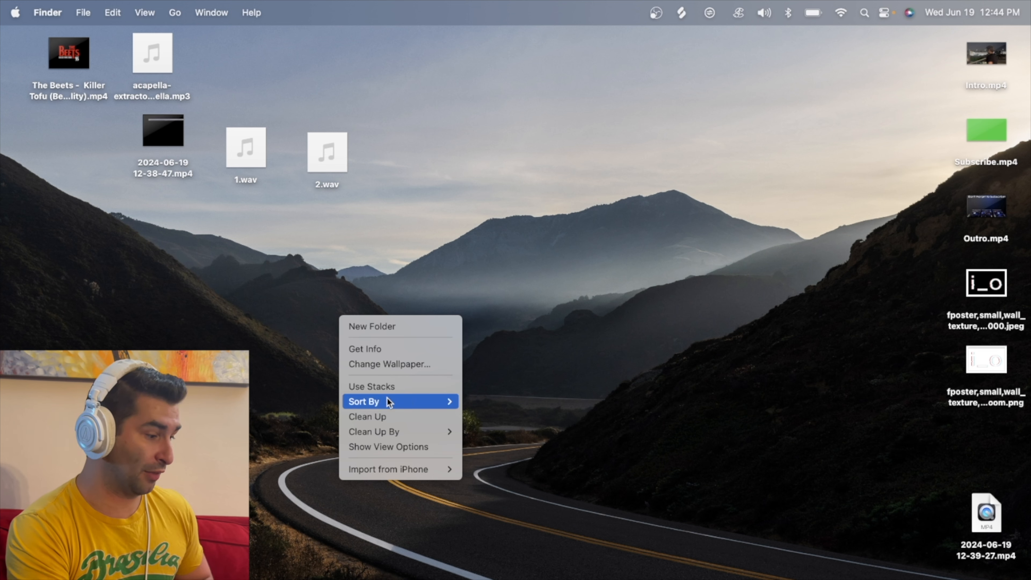
pyautogui.click(385, 414)
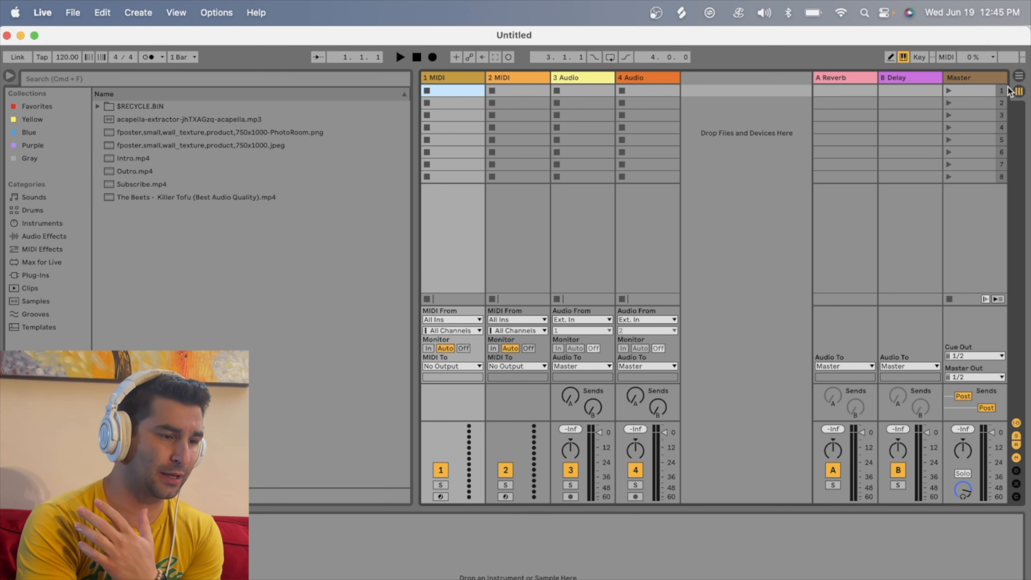
# - In Ableton Live, switch to the Arrangement View and delete the two MIDI tracks, leaving more room for the timeline
pyautogui.click(1019, 75)
pyautogui.click(845, 143)
pyautogui.press('Delete')
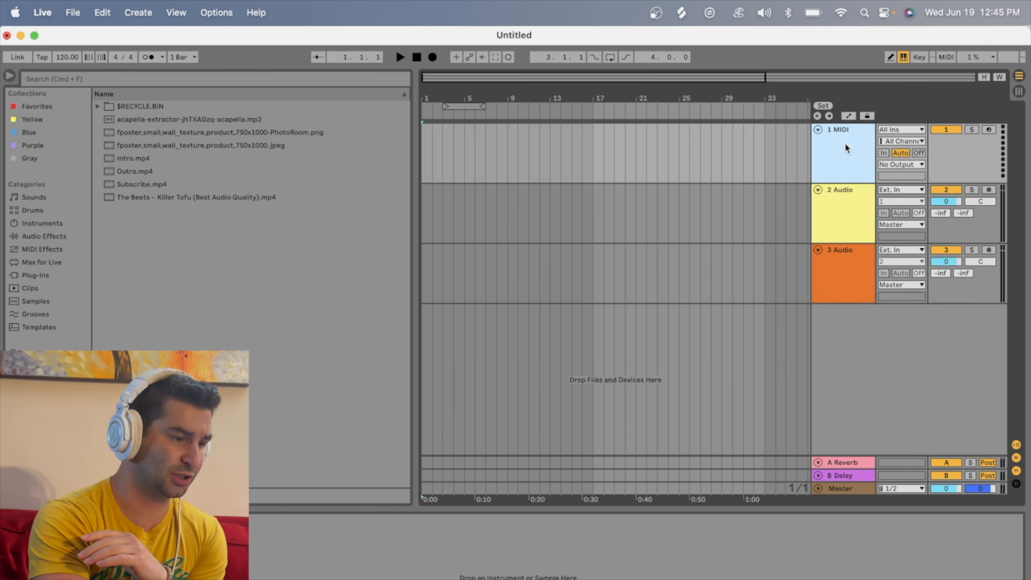
pyautogui.press('Delete')
pyautogui.moveTo(414, 254); pyautogui.dragTo(345, 254)
# - Place 1.wav on the first audio track and 2.wav on the second, both starting at bar 1
pyautogui.click(130, 120)
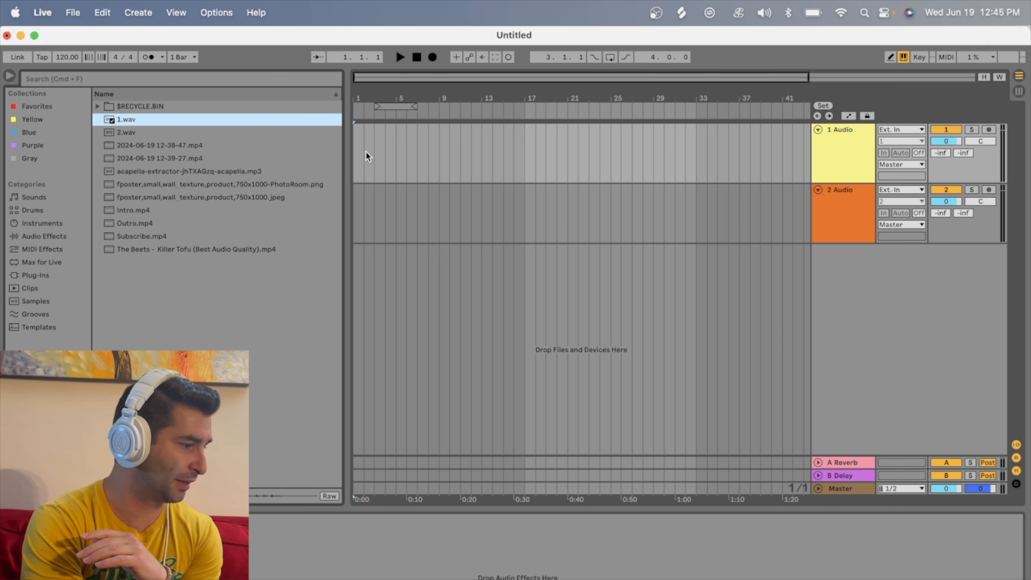
pyautogui.moveTo(177, 115); pyautogui.dragTo(355, 154)
pyautogui.click(135, 133)
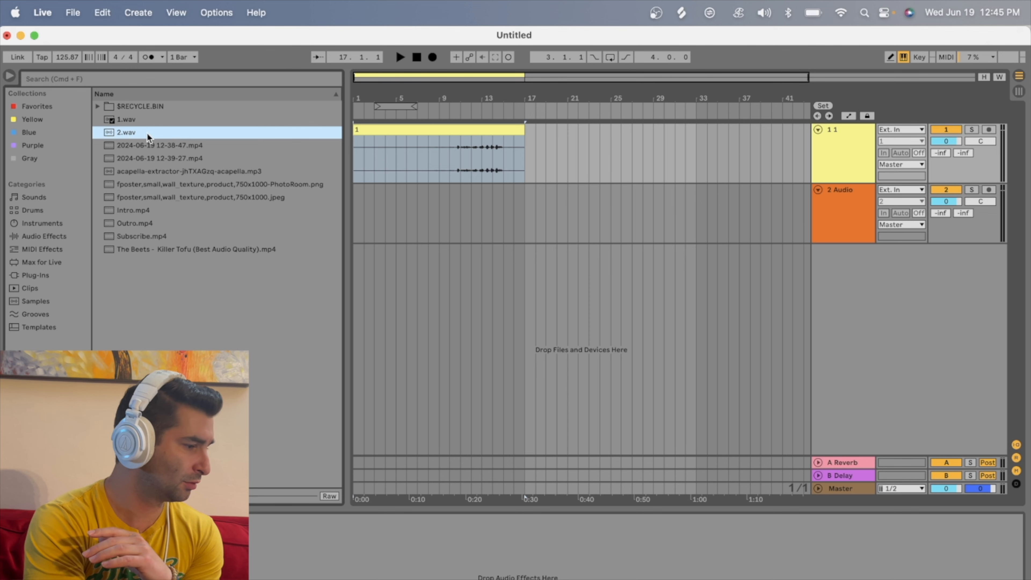
pyautogui.moveTo(149, 137); pyautogui.dragTo(355, 215)
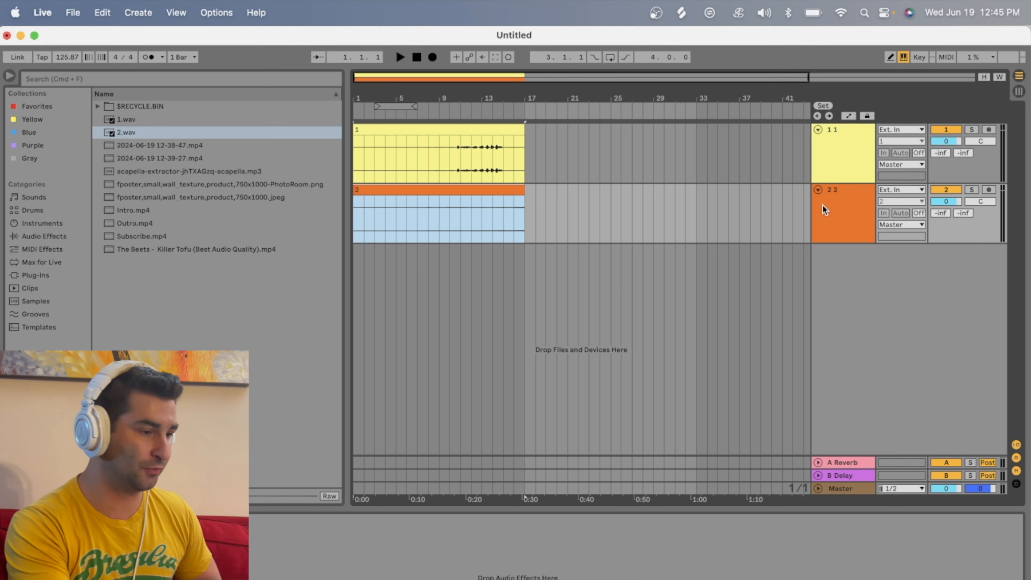
# - Load the saved effects preset with FabFilter Pro-Q 2 and Pro-L 2 onto track 1 and close the plug-in windows
pyautogui.click(825, 167)
pyautogui.click(39, 406)
pyautogui.scroll(-20, 313, 258)
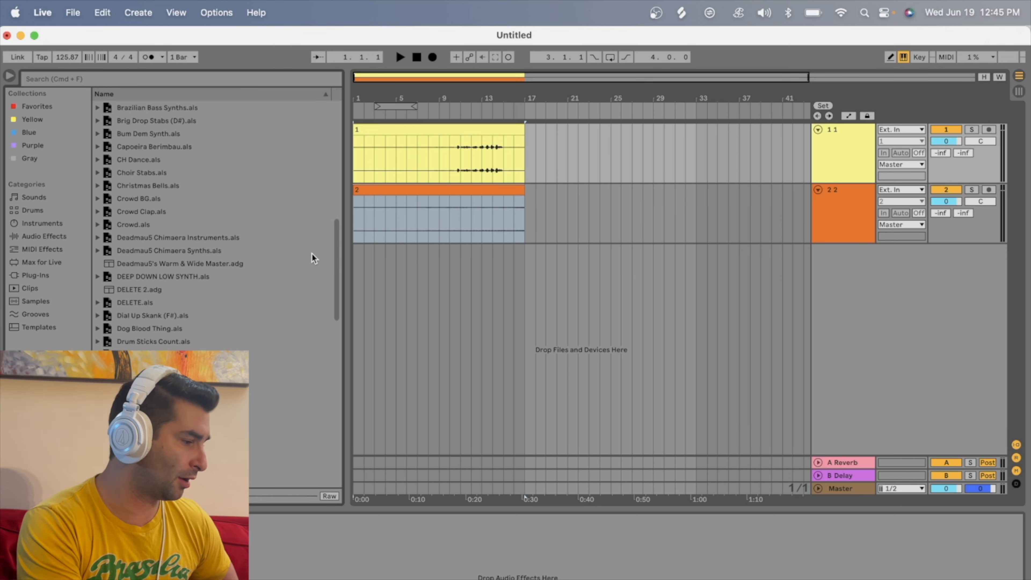
pyautogui.doubleClick(154, 467)
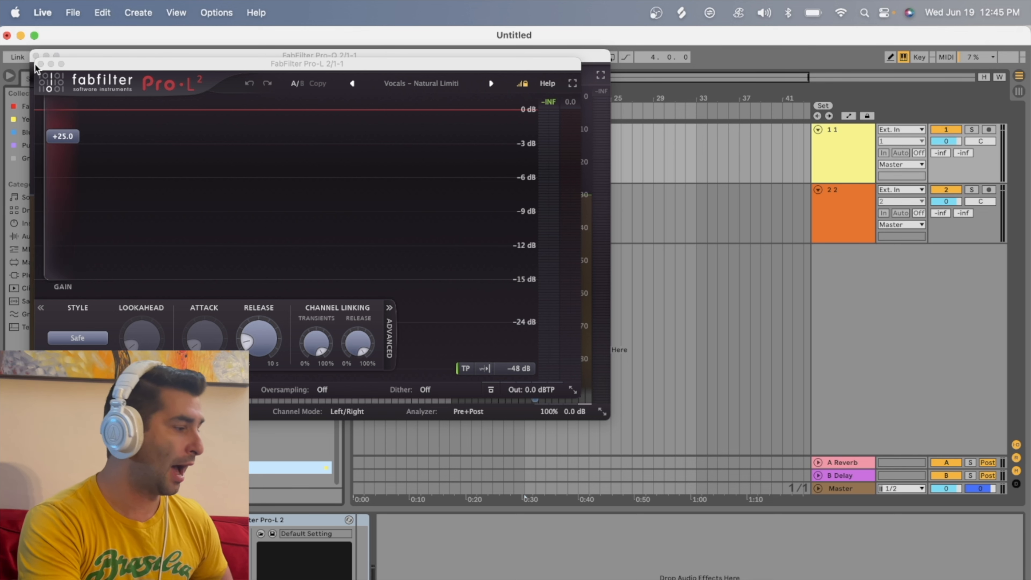
pyautogui.click(41, 64)
pyautogui.click(36, 55)
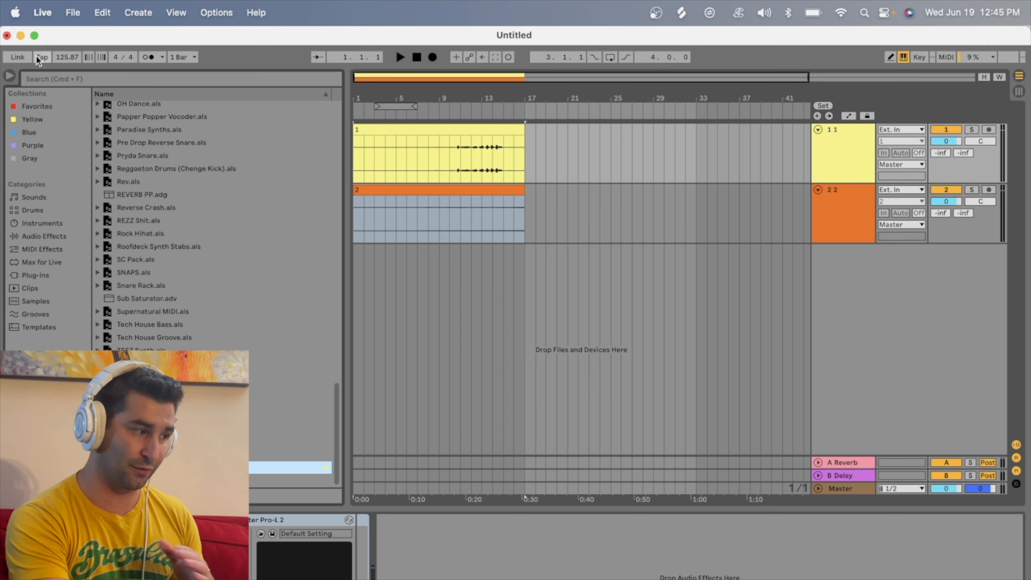
# - Solo track 1, play its speech section, and set the Pro-L 2 gain to +19 dB
pyautogui.moveTo(447, 96); pyautogui.dragTo(446, 122)
pyautogui.click(971, 129)
pyautogui.click(460, 109)
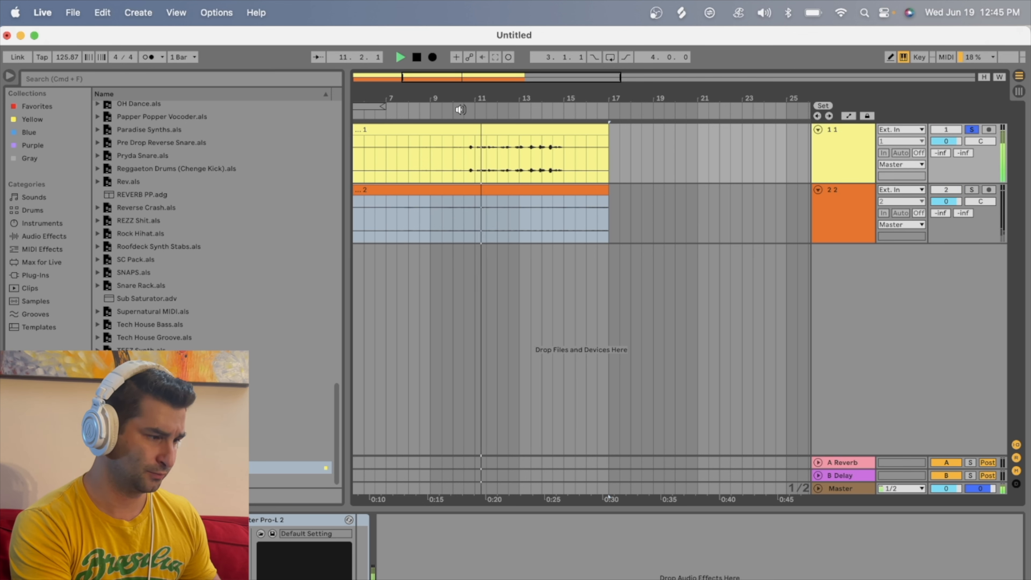
pyautogui.click(223, 520)
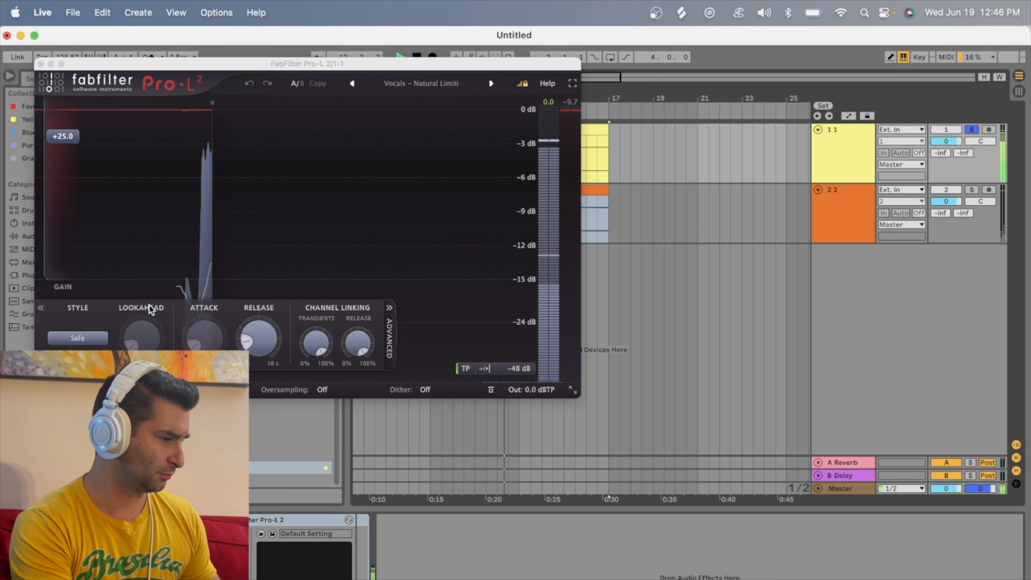
pyautogui.moveTo(105, 167); pyautogui.dragTo(105, 189)
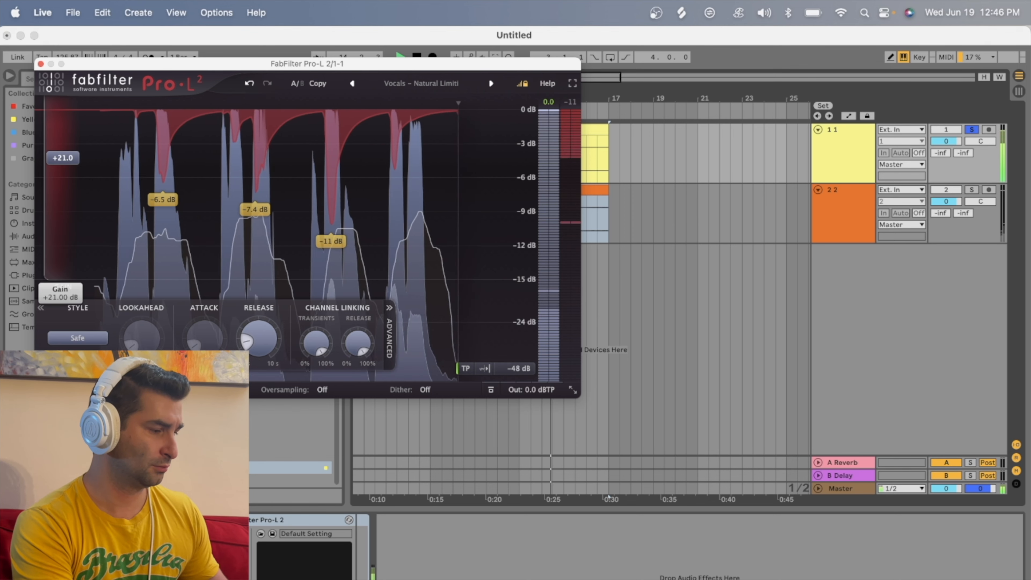
pyautogui.press('space')
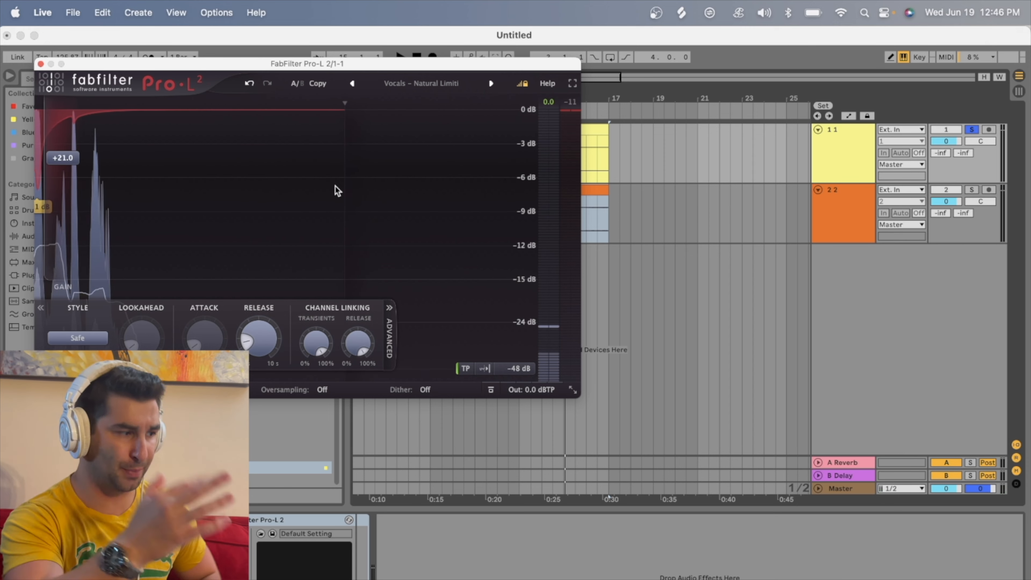
pyautogui.moveTo(62, 158); pyautogui.dragTo(63, 168)
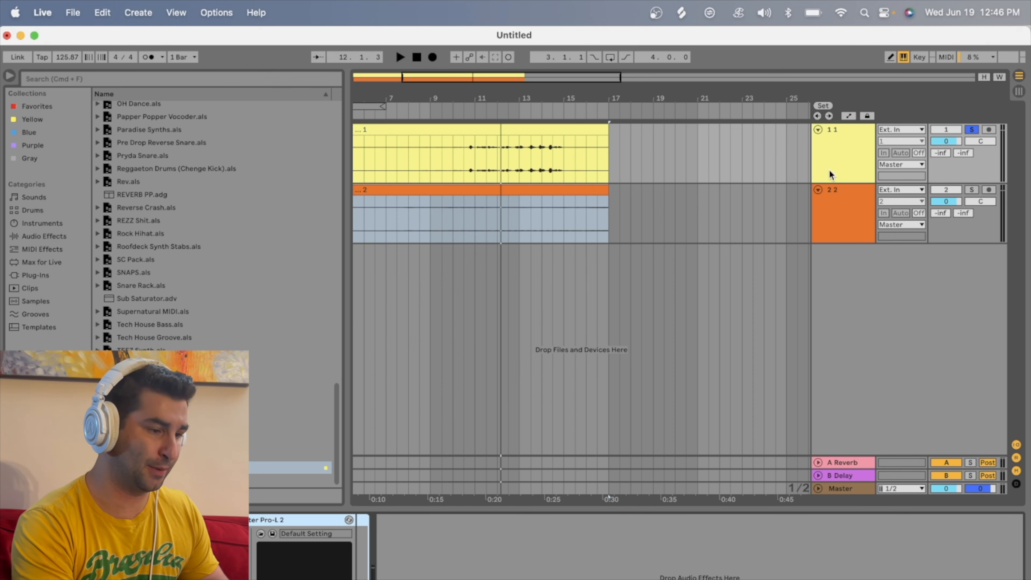
# - Paste track 1's Pro-Q 2 and Pro-L 2 effects chain onto track 2 and close the plug-in windows
pyautogui.click(820, 218)
pyautogui.click(587, 573)
pyautogui.press('super+v')
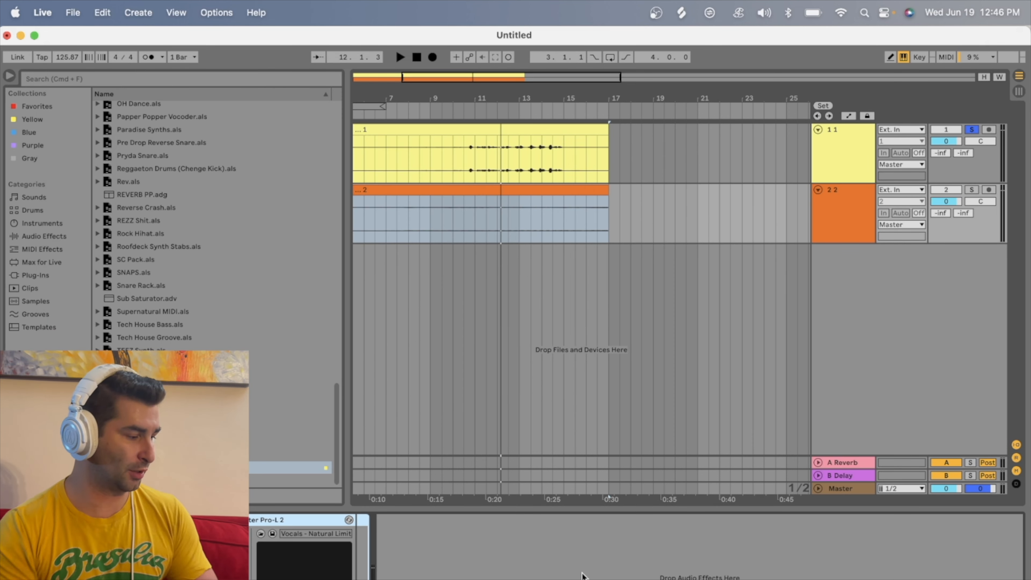
pyautogui.click(56, 519)
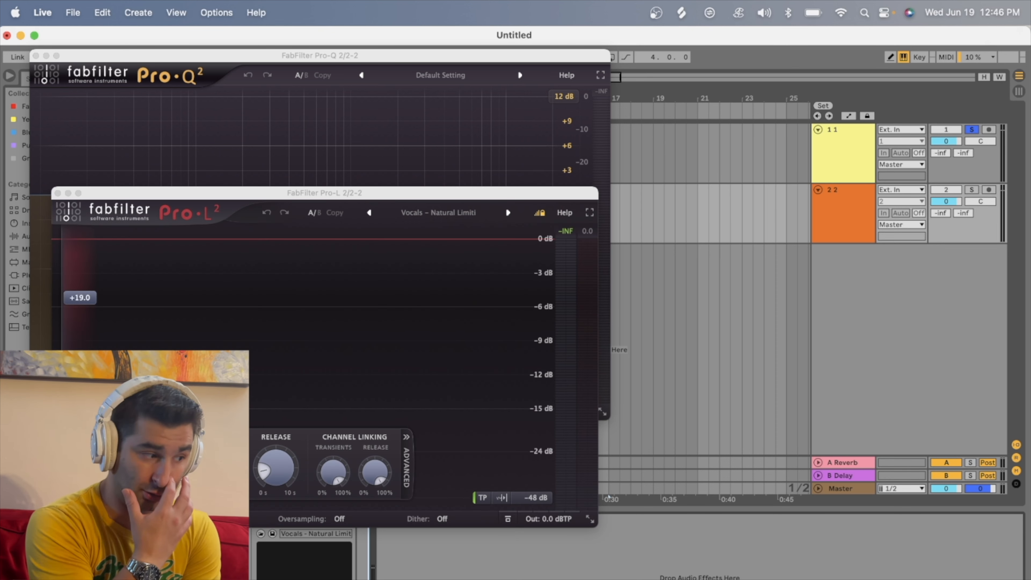
pyautogui.click(58, 191)
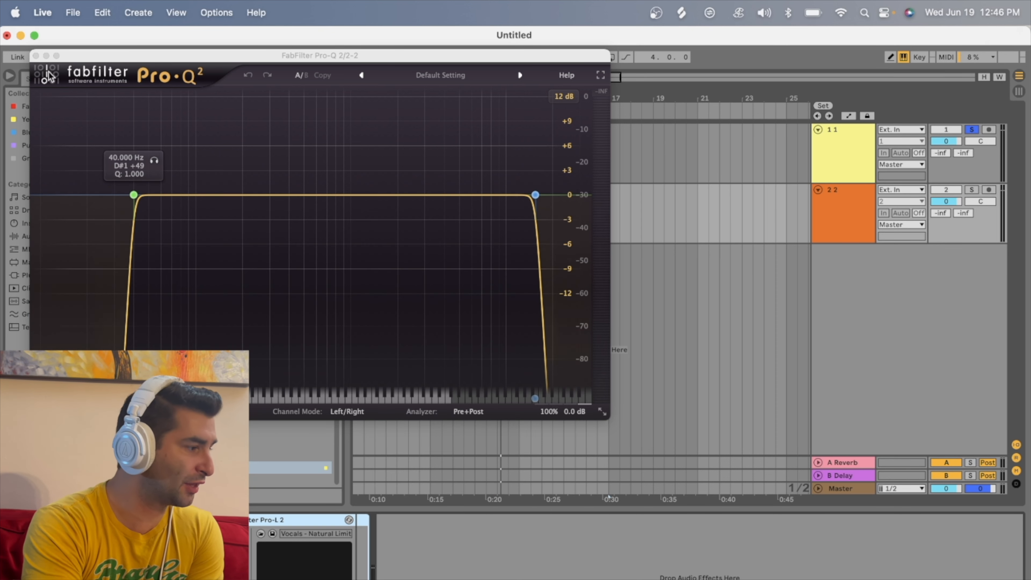
pyautogui.click(36, 55)
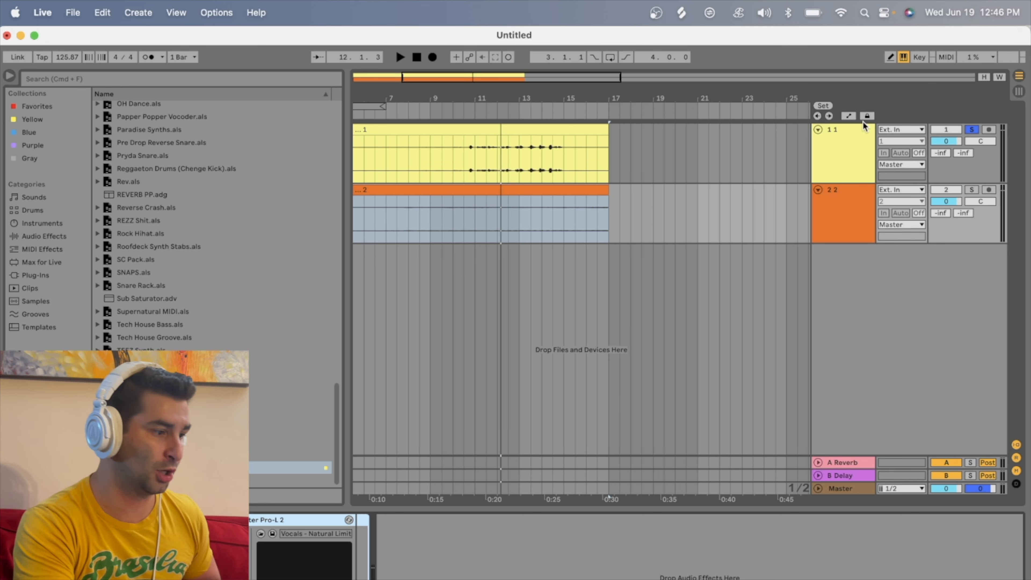
# - Turn off track 1's solo, play both tracks together from just before bar 11, and select track 1
pyautogui.click(971, 129)
pyautogui.click(467, 106)
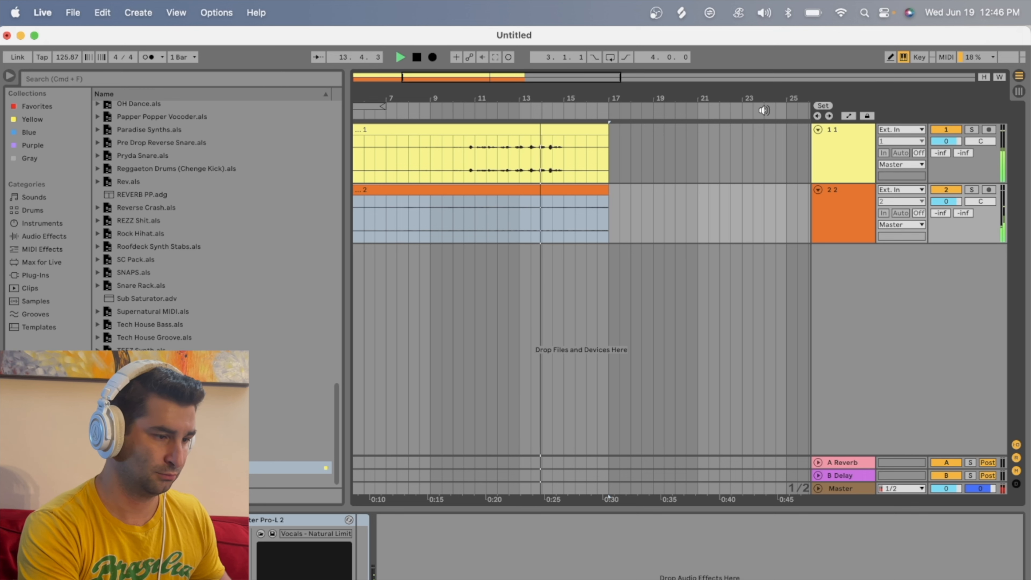
pyautogui.click(843, 160)
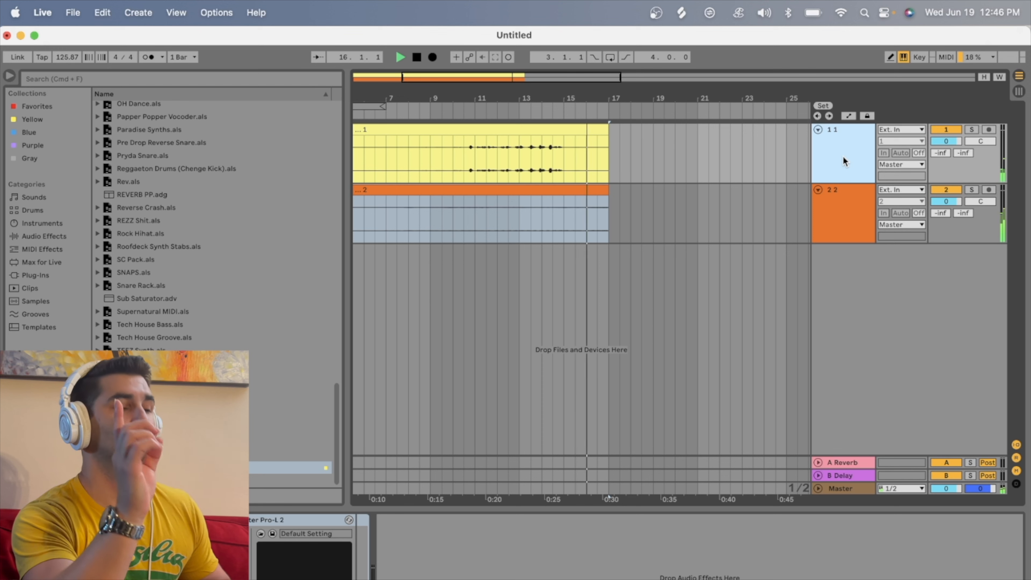
# - Stop playback and delete the A Reverb and B Delay return tracks
pyautogui.press('space')
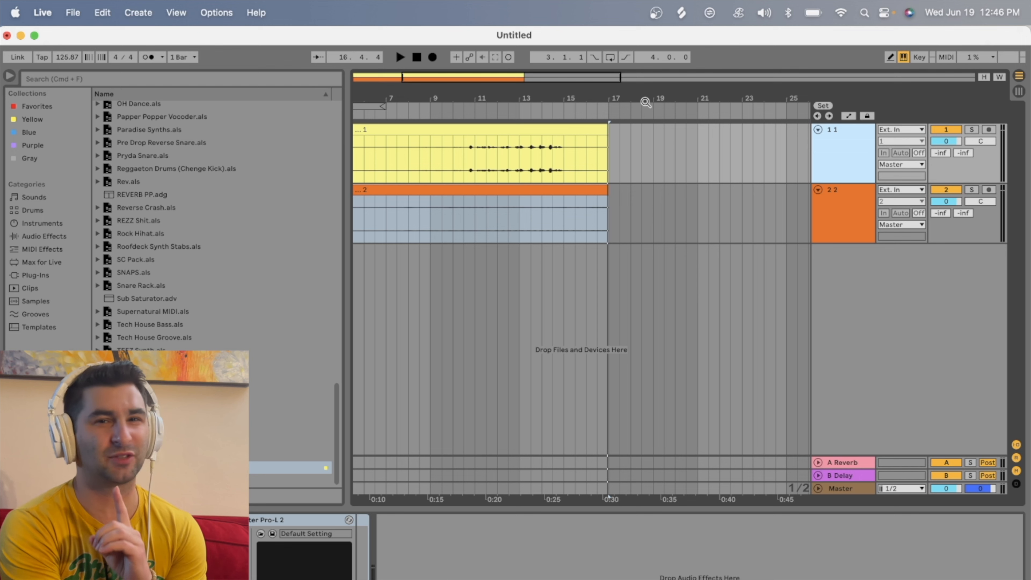
pyautogui.moveTo(610, 99); pyautogui.dragTo(610, 113)
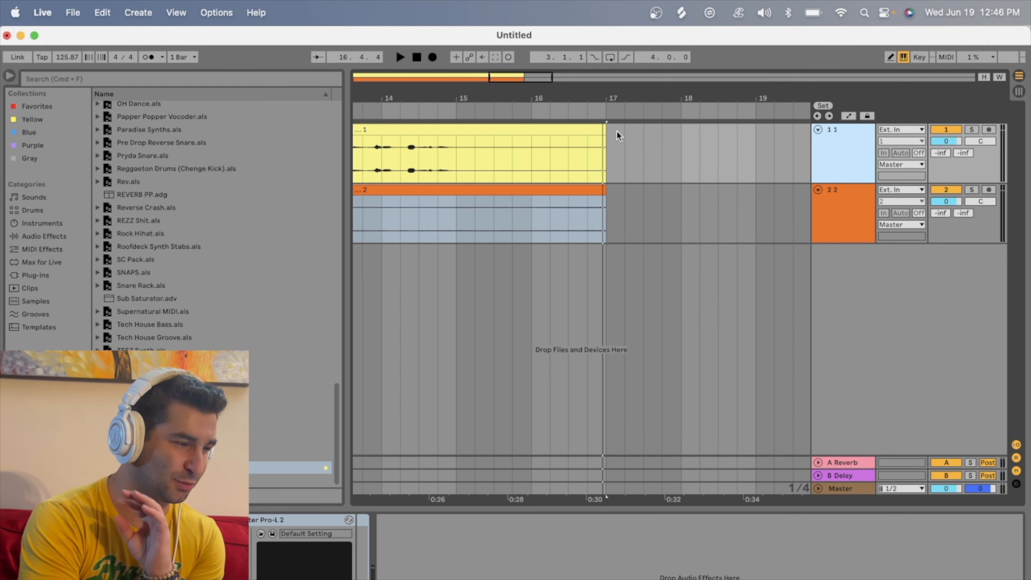
pyautogui.click(849, 465)
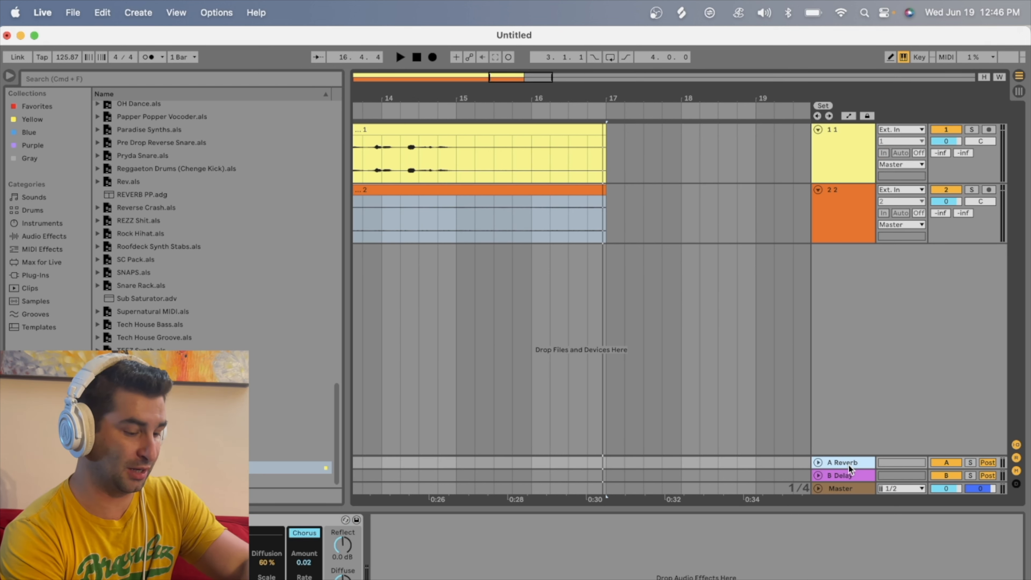
pyautogui.press('Delete')
pyautogui.press('Delete')
# - Add FabFilter Pro-L 2 to the Master track with the Gentle and Musical preset and close the plug-in window
pyautogui.click(844, 492)
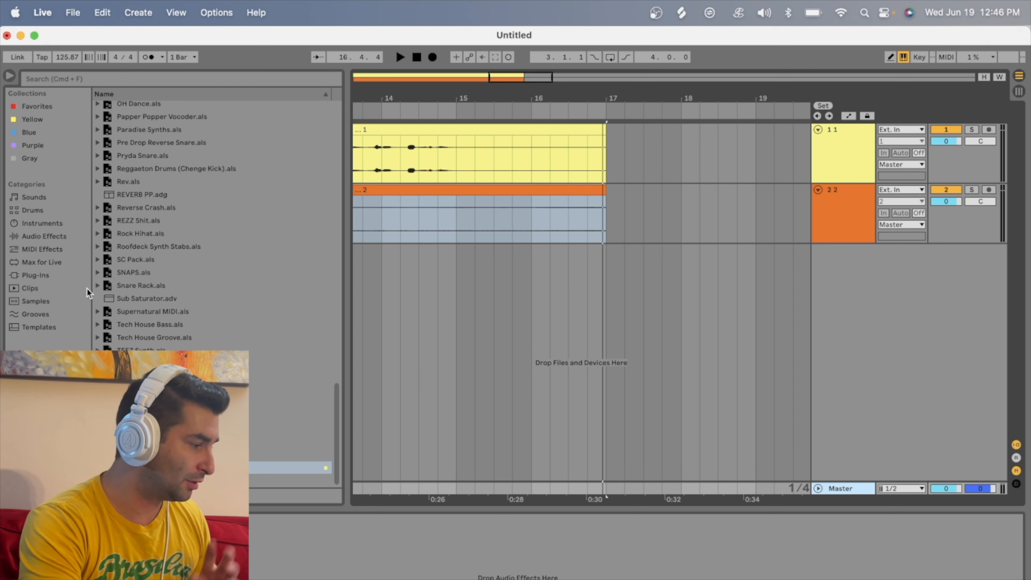
pyautogui.click(67, 275)
pyautogui.click(98, 106)
pyautogui.click(106, 133)
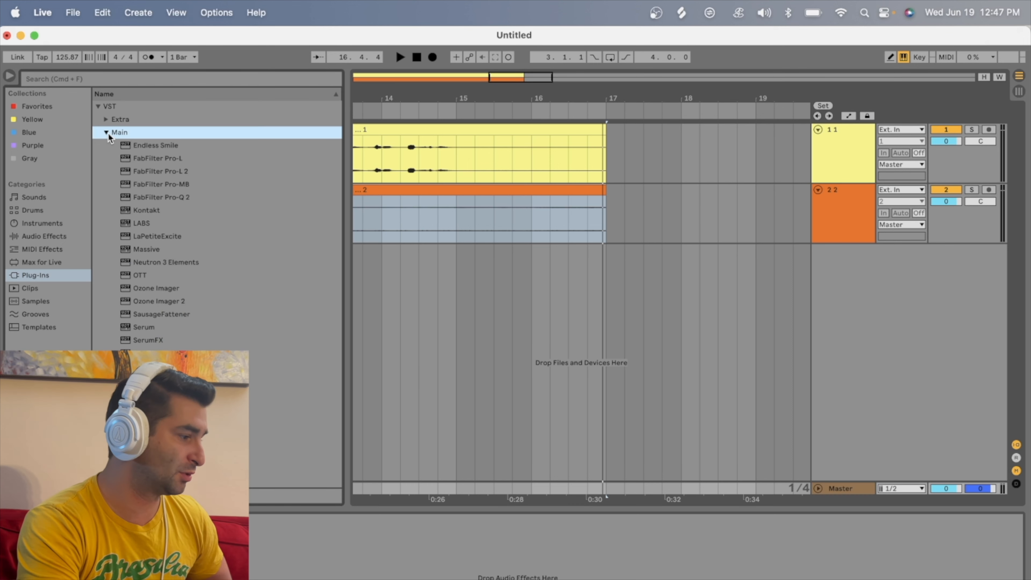
pyautogui.doubleClick(151, 168)
pyautogui.click(452, 222)
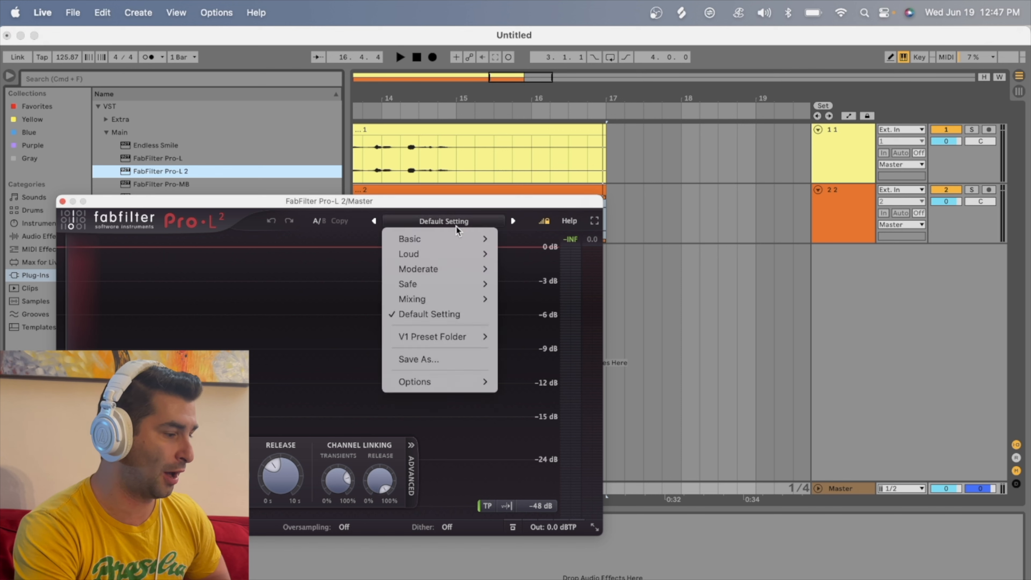
pyautogui.moveTo(467, 282)
pyautogui.click(517, 297)
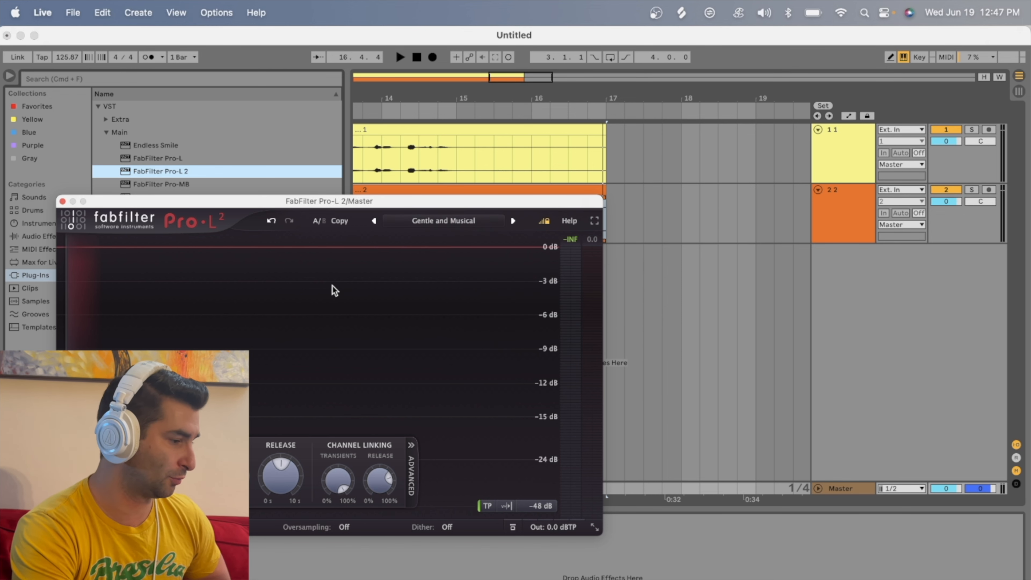
pyautogui.click(62, 201)
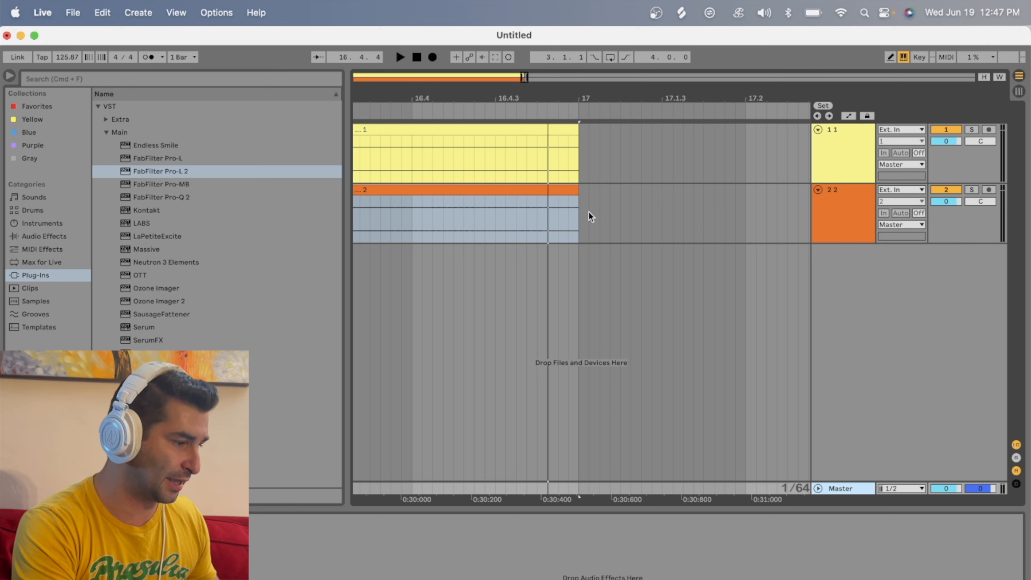
# - Export the Master over clip 2's full length as a 32-bit WAV named A on the Desktop and quit without saving the set
pyautogui.click(578, 204)
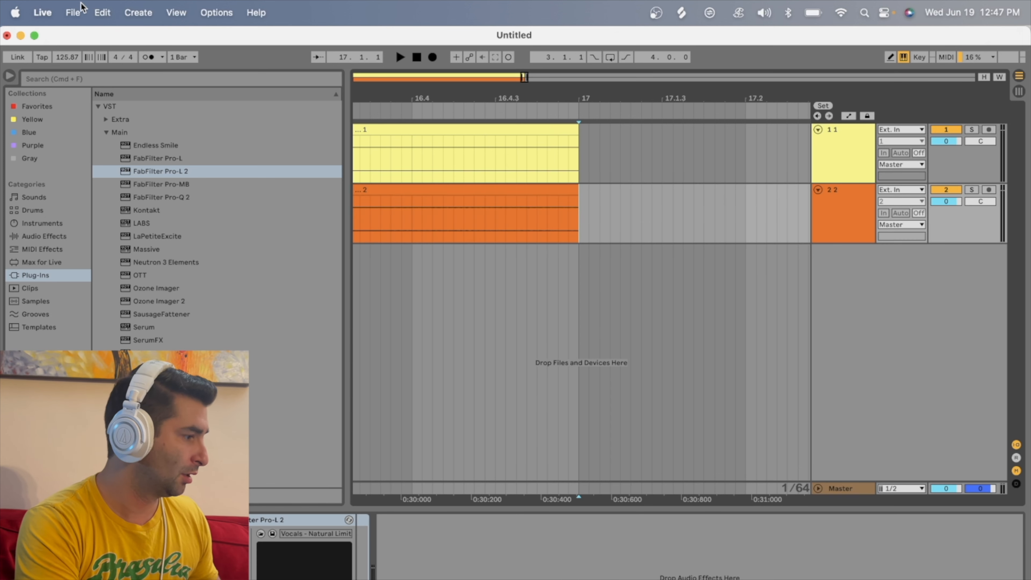
pyautogui.moveTo(454, 95); pyautogui.dragTo(628, 95)
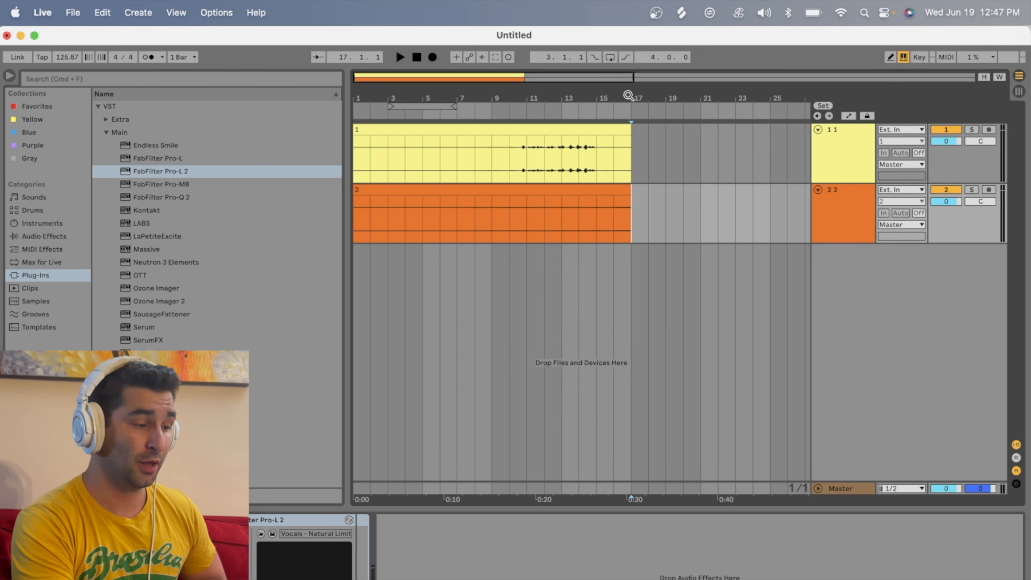
pyautogui.click(532, 188)
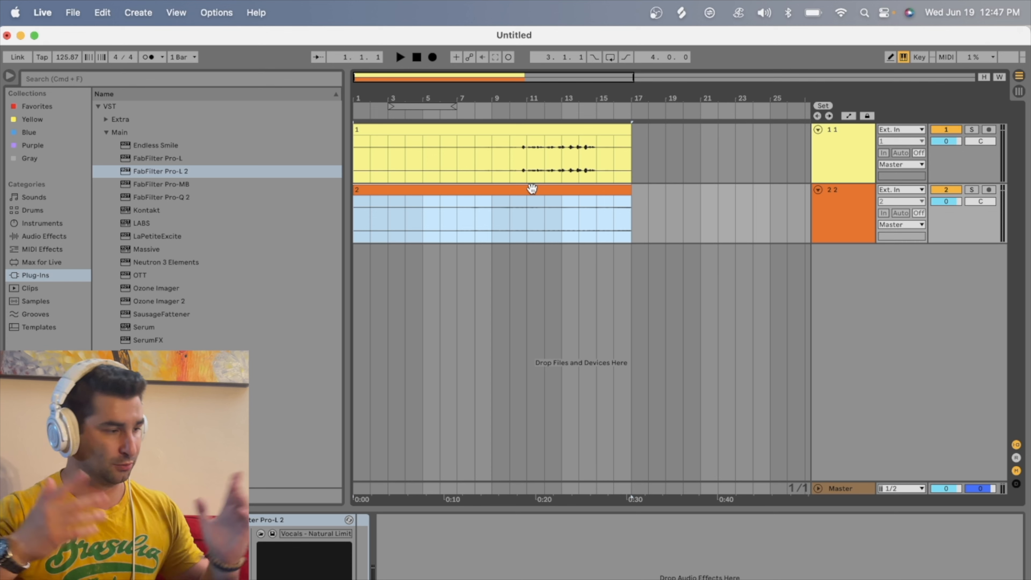
pyautogui.press('super+shift+r')
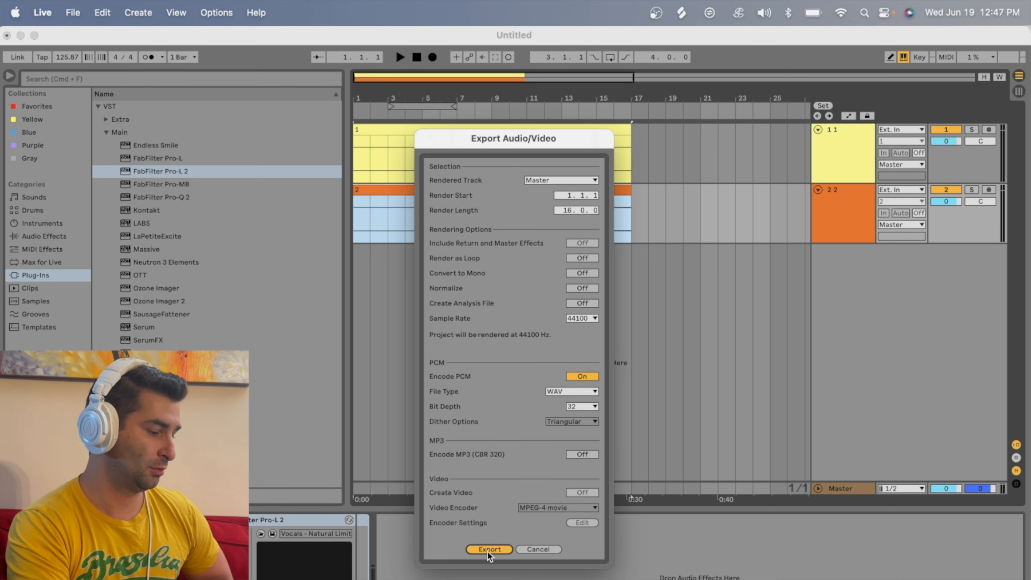
pyautogui.click(488, 552)
pyautogui.write('A')
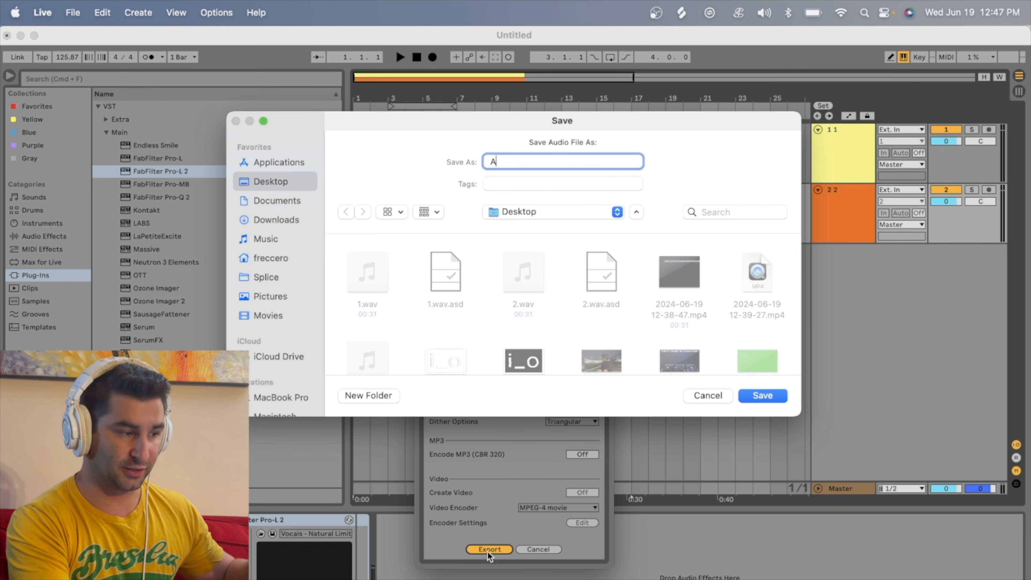
pyautogui.press('Return')
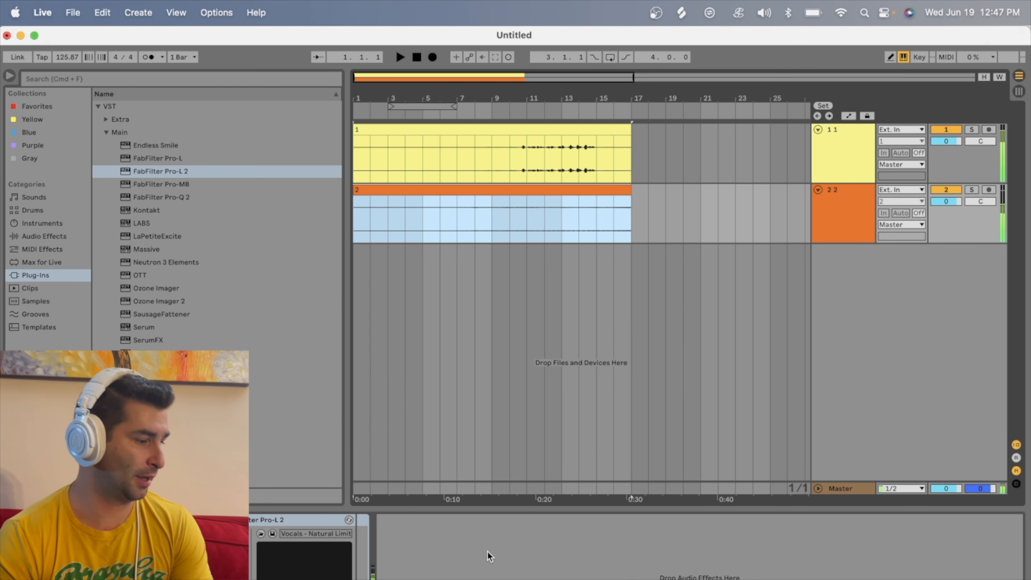
pyautogui.press('super+q')
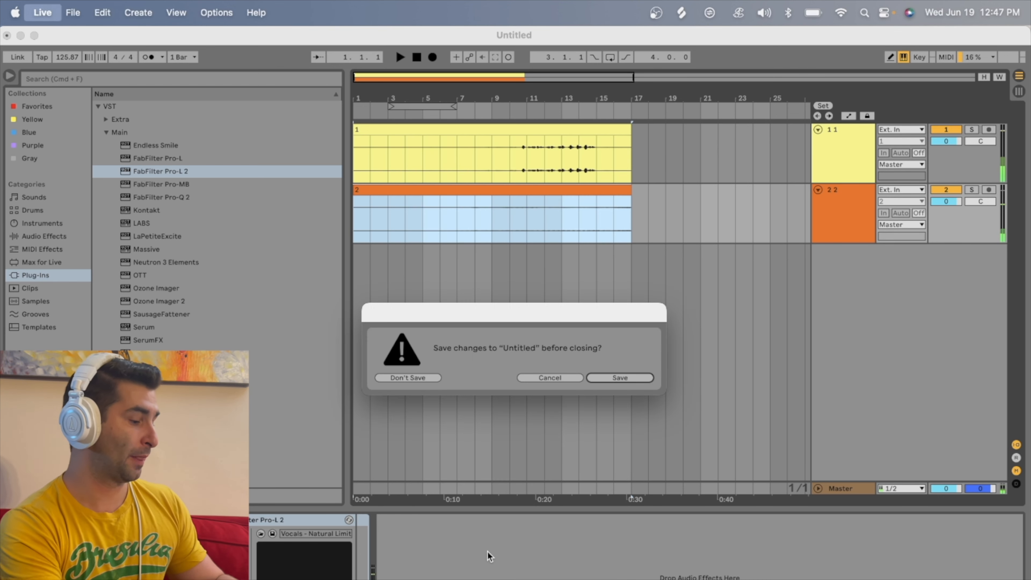
pyautogui.click(410, 376)
# - Place A.wav beside 2.wav on the desktop and clean up the icon arrangement
pyautogui.moveTo(902, 53); pyautogui.dragTo(403, 129)
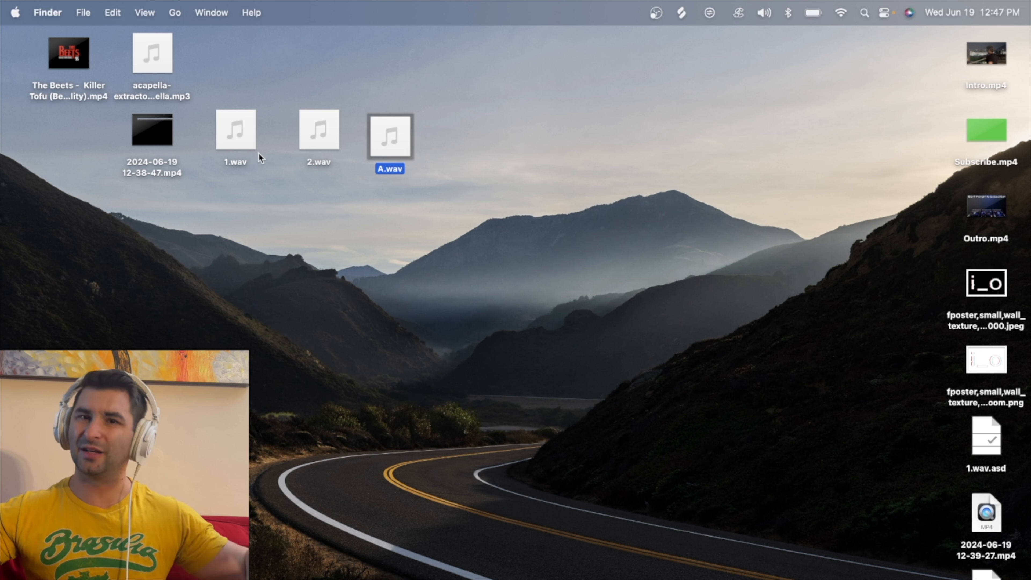
pyautogui.click(335, 236)
pyautogui.rightClick(335, 235)
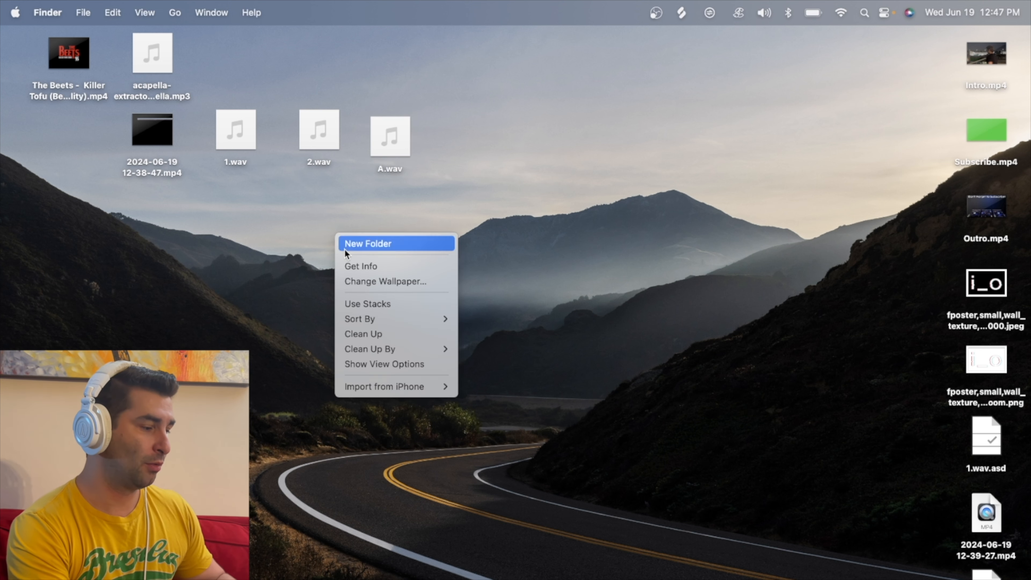
pyautogui.click(400, 334)
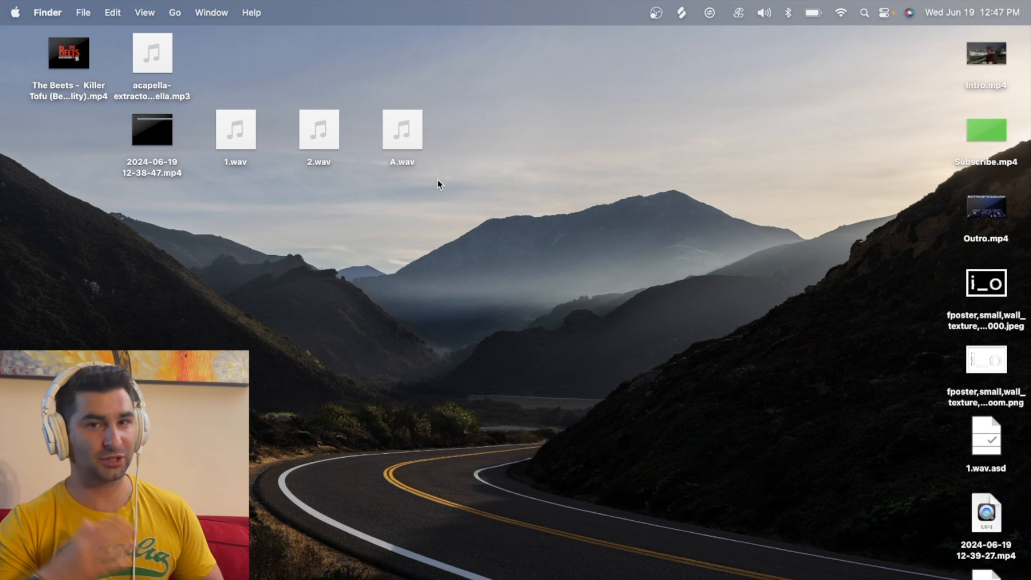
pyautogui.moveTo(145, 142)
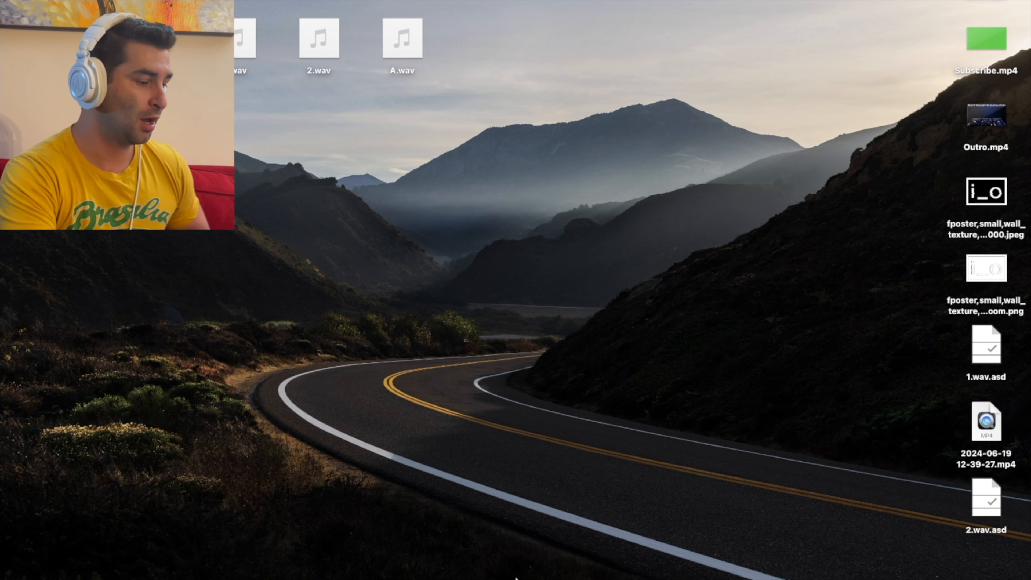
pyautogui.moveTo(706, 552)
pyautogui.click(822, 559)
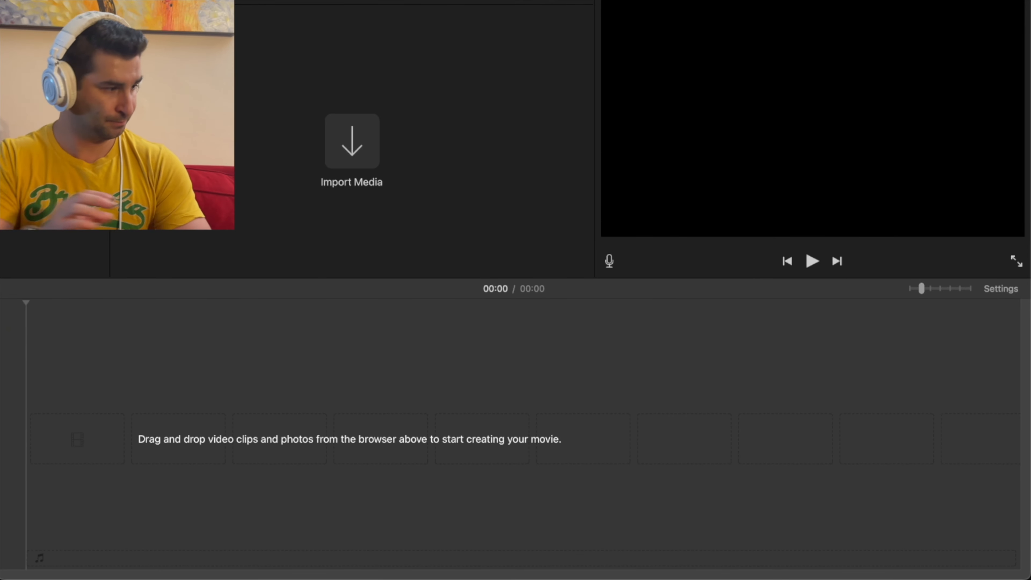
pyautogui.moveTo(190, 49); pyautogui.dragTo(506, 337)
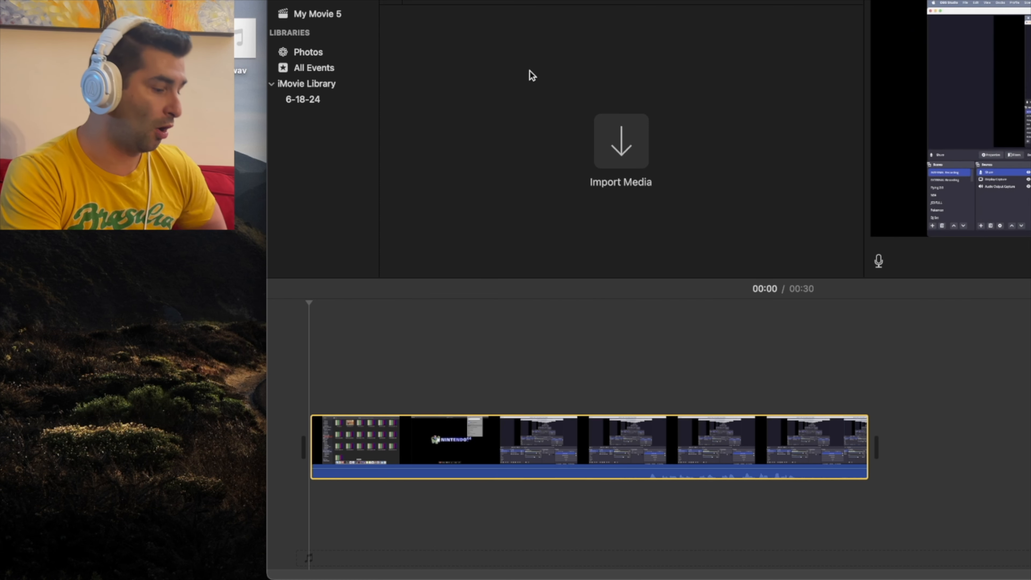
pyautogui.moveTo(646, 469); pyautogui.dragTo(646, 442)
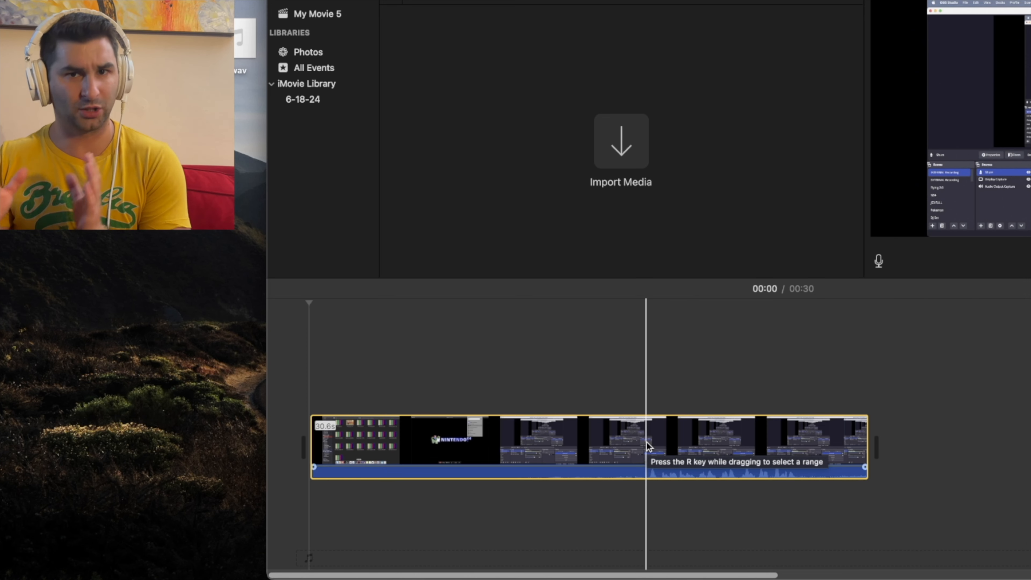
# - Add A.wav from the desktop as an audio clip beneath the video, starting at the video's beginning
pyautogui.moveTo(627, 1); pyautogui.dragTo(816, 1)
pyautogui.moveTo(406, 50)
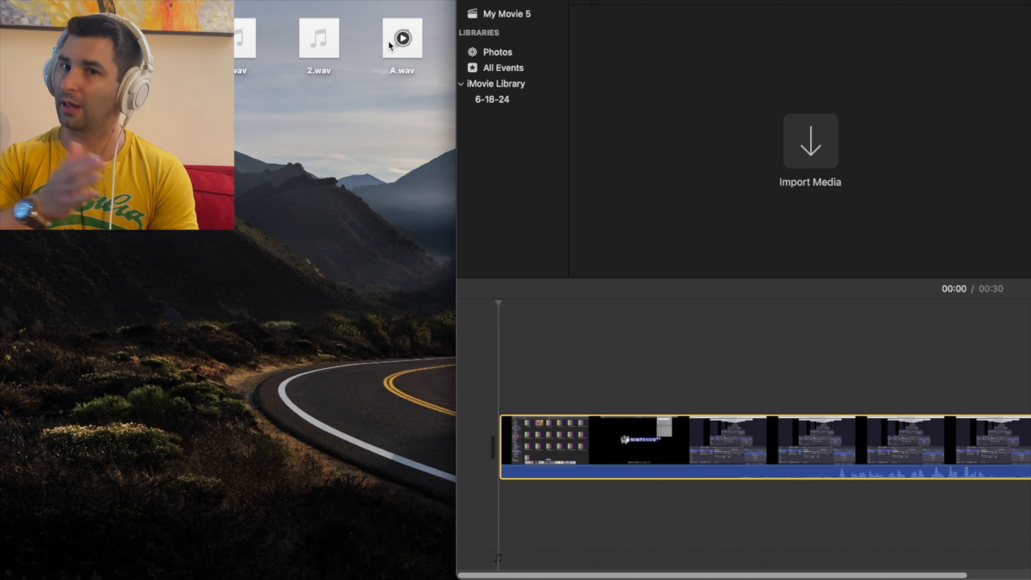
pyautogui.moveTo(389, 45); pyautogui.dragTo(531, 494)
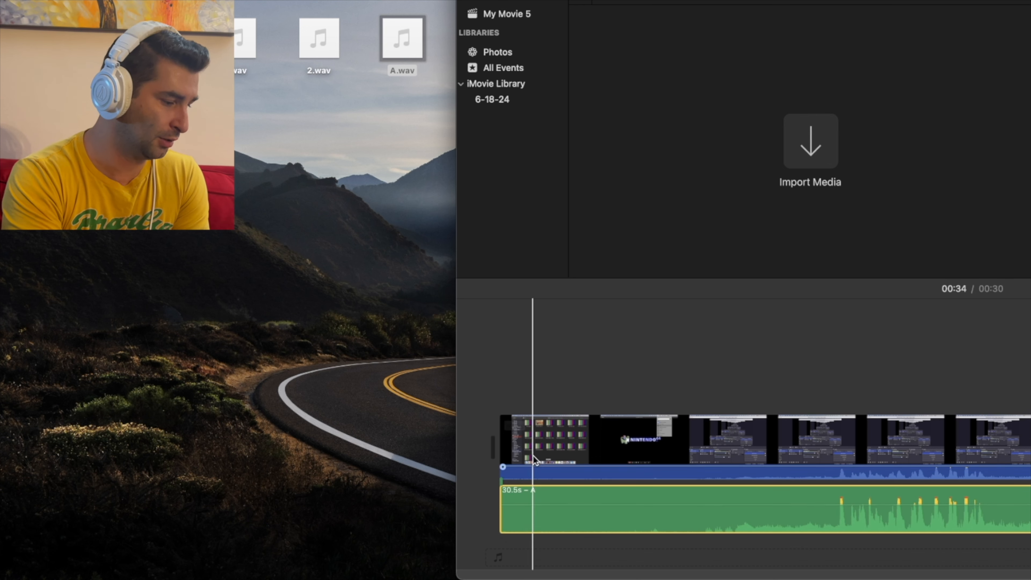
pyautogui.moveTo(731, 1); pyautogui.dragTo(272, 1)
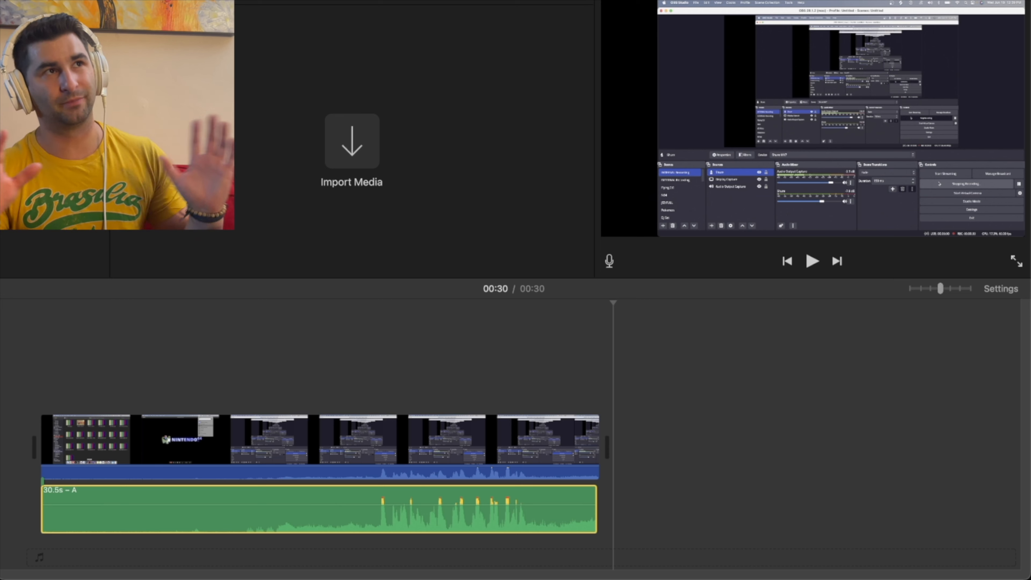
# - Split the video and the A audio clip just before the first speech peak and delete the part before it
pyautogui.click(956, 288)
pyautogui.hscroll(-5, 399, 443)
pyautogui.hscroll(-10, 399, 443)
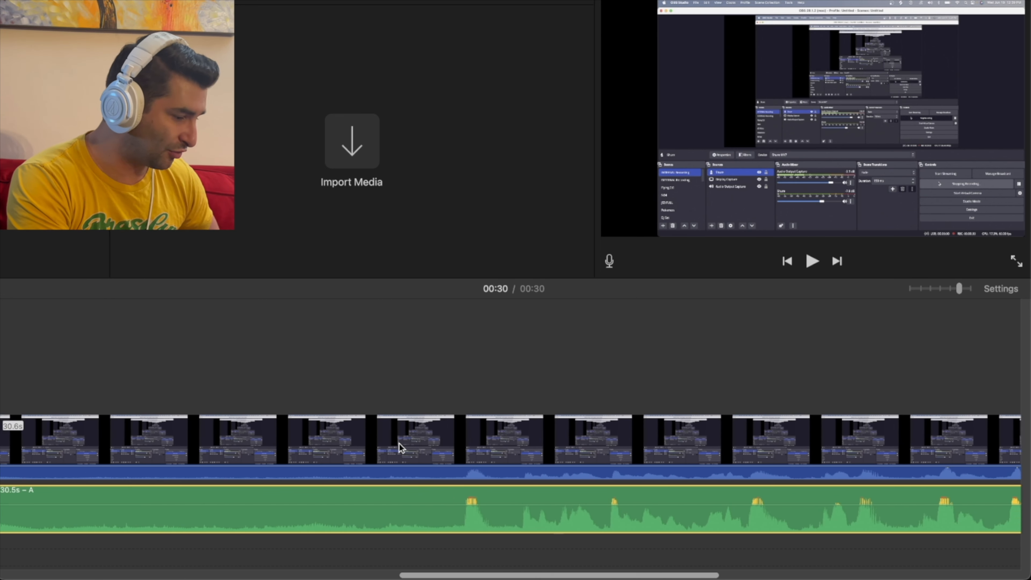
pyautogui.click(481, 489)
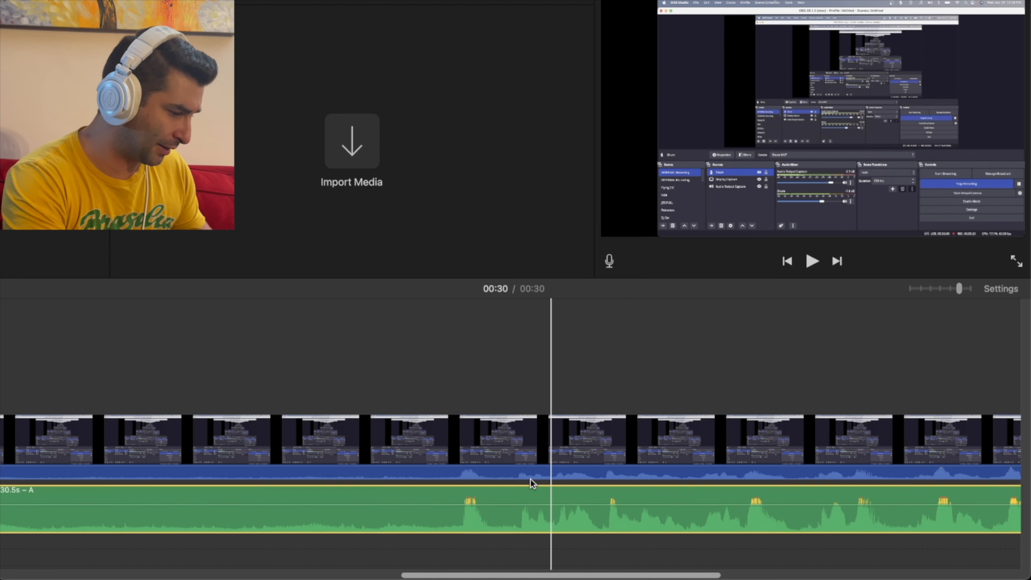
pyautogui.click(454, 457)
pyautogui.press('super+b')
pyautogui.click(455, 490)
pyautogui.press('super+b')
pyautogui.click(399, 429)
pyautogui.press('BackSpace')
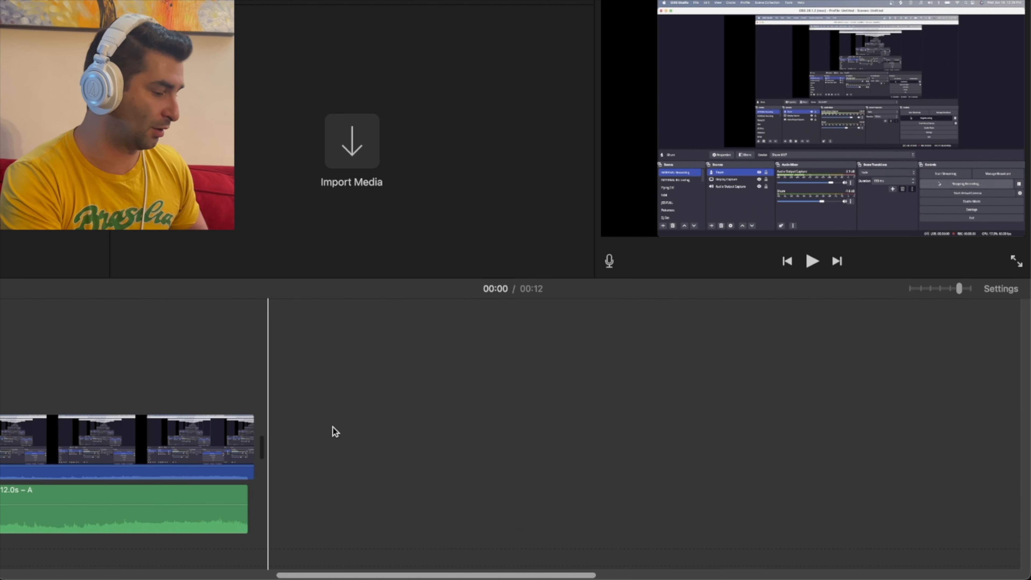
# - Trim the start of the A audio clip to 11.9 s to line up its peaks with the video's sound, and play the result
pyautogui.moveTo(448, 575); pyautogui.dragTo(171, 575)
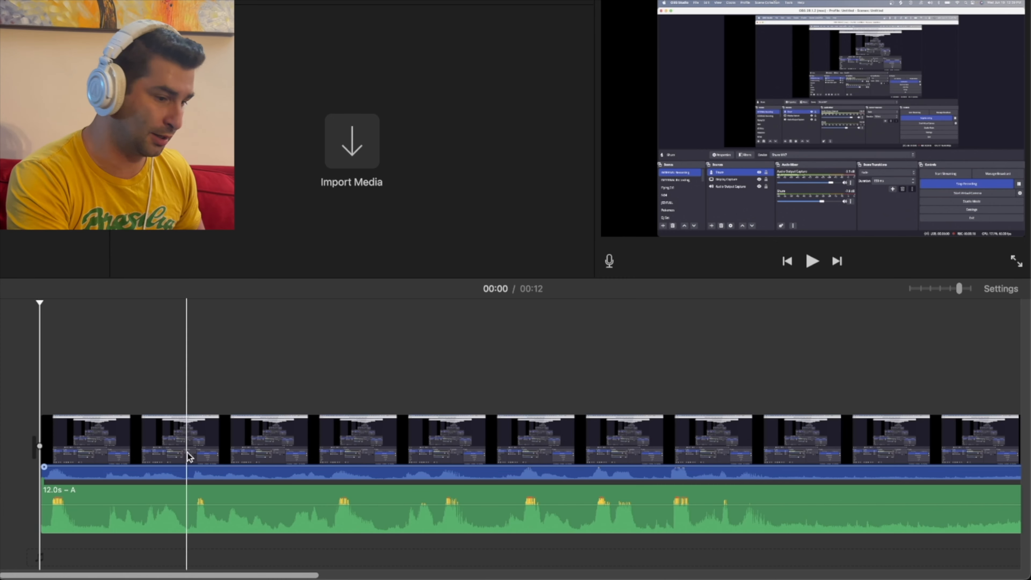
pyautogui.moveTo(959, 288); pyautogui.dragTo(970, 289)
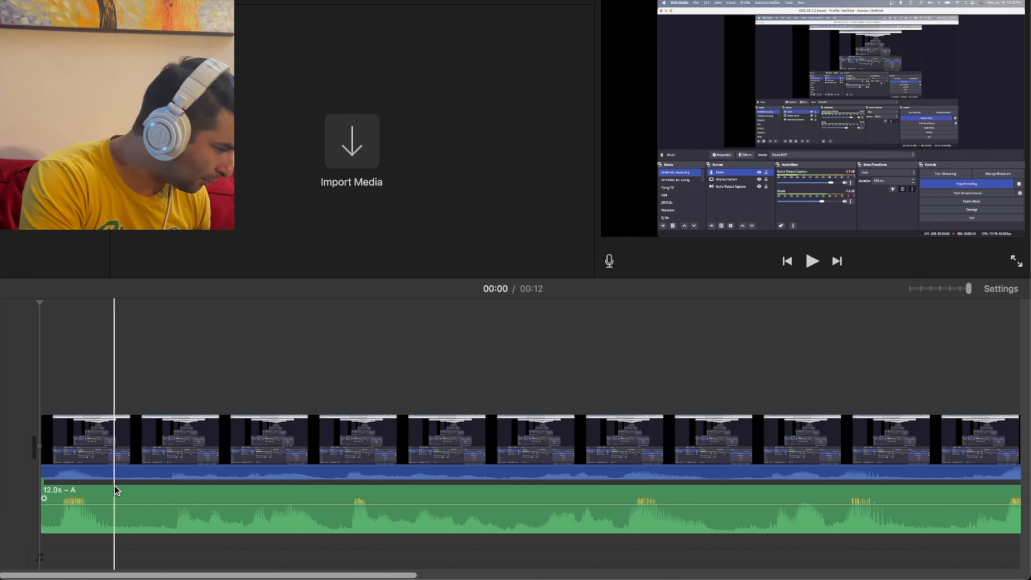
pyautogui.click(44, 491)
pyautogui.moveTo(44, 490); pyautogui.dragTo(50, 491)
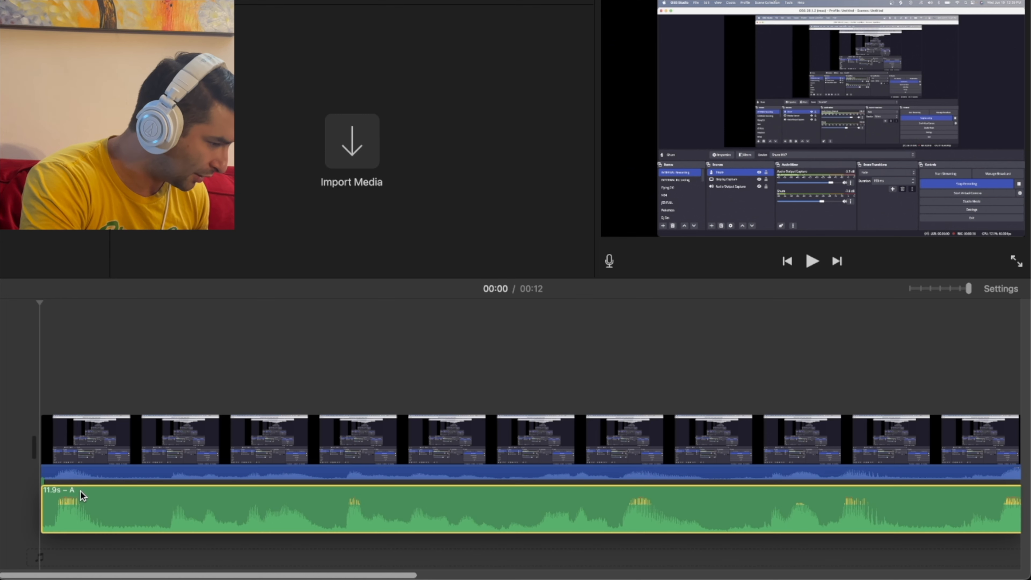
pyautogui.press('space')
pyautogui.press('space')
# - Lower the video clip's own audio to silence and play the movie from the start with only the A audio
pyautogui.click(132, 458)
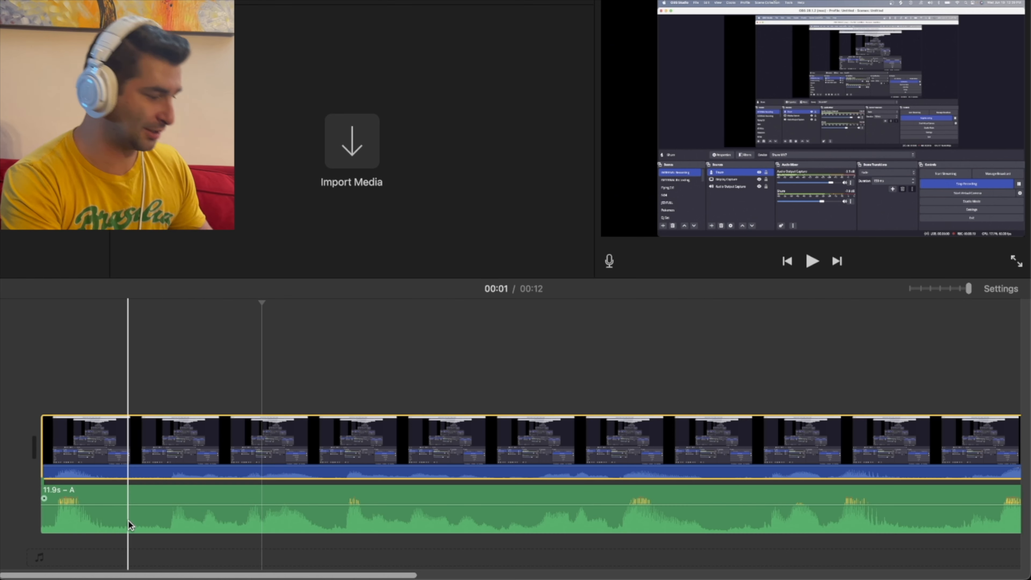
pyautogui.moveTo(147, 466); pyautogui.dragTo(147, 479)
pyautogui.click(17, 463)
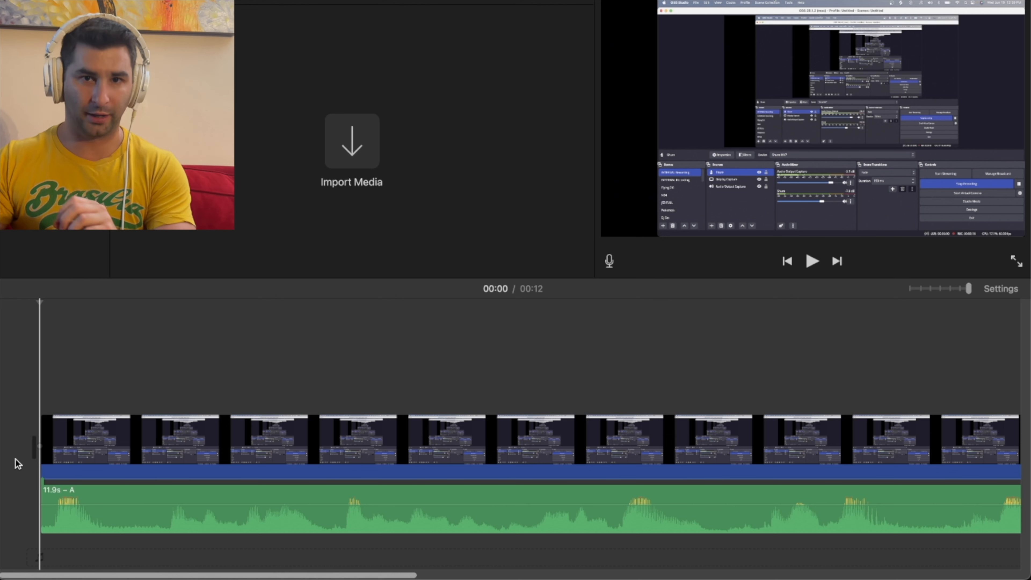
pyautogui.press('space')
pyautogui.click(932, 288)
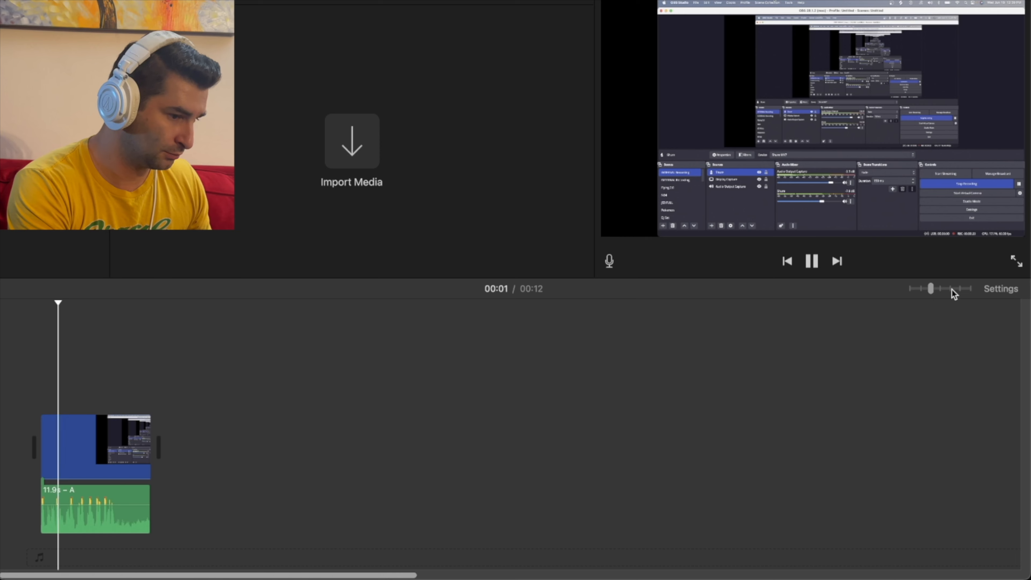
pyautogui.click(951, 289)
pyautogui.press('space')
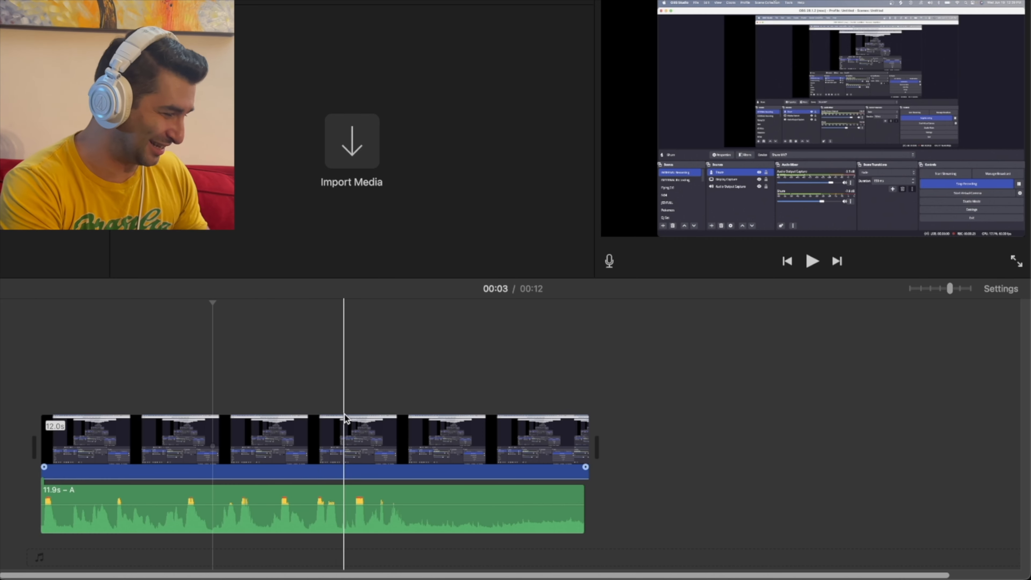
# - Split the video and the A audio clip at 8.3 s, after the last speech peak, and delete the part after it
pyautogui.press('super+b')
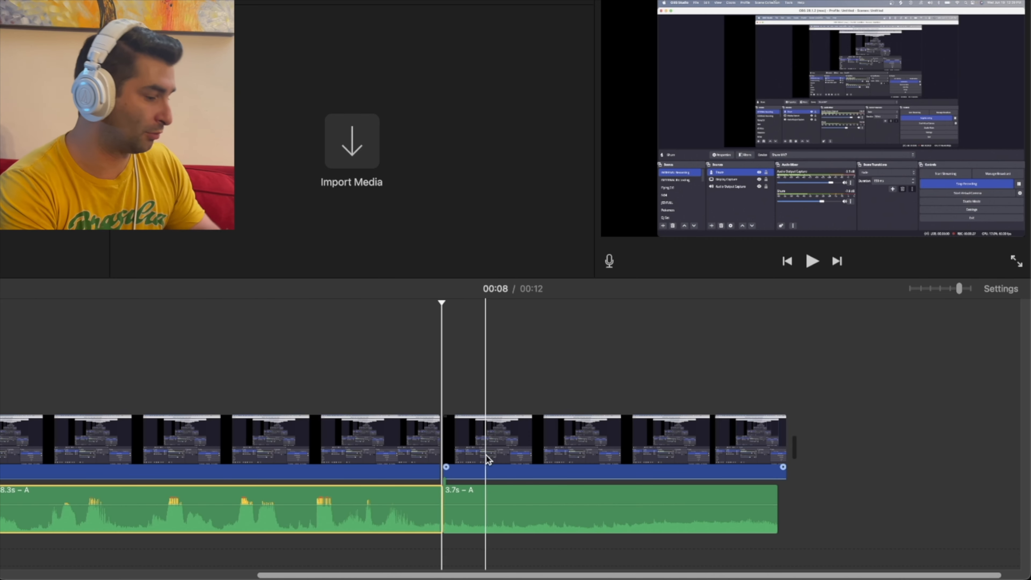
pyautogui.click(514, 437)
pyautogui.press('Delete')
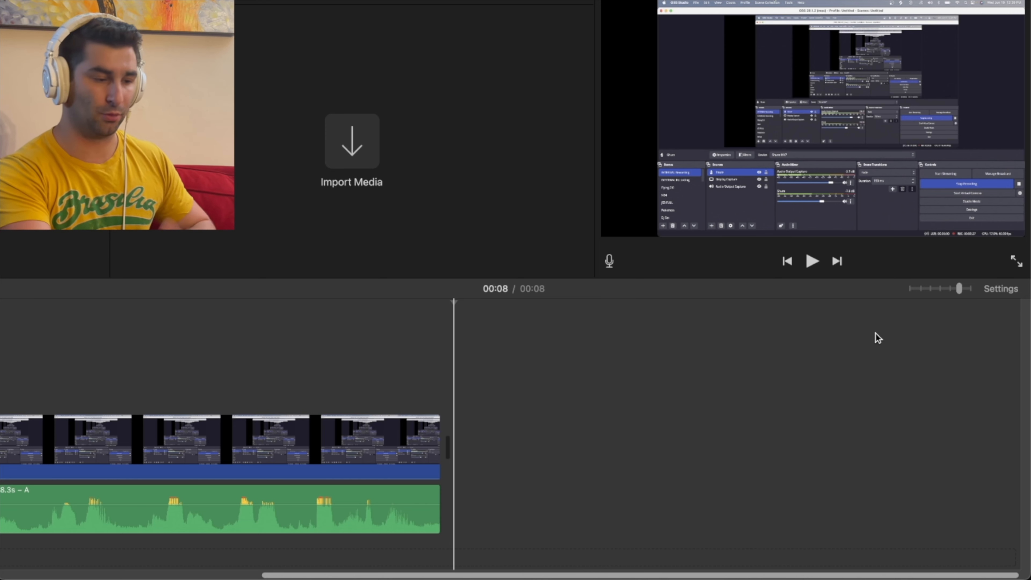
# - Export the movie with video and audio at 1080p 60, high quality and faster compression to the desktop as "t"
pyautogui.moveTo(958, 288); pyautogui.dragTo(932, 288)
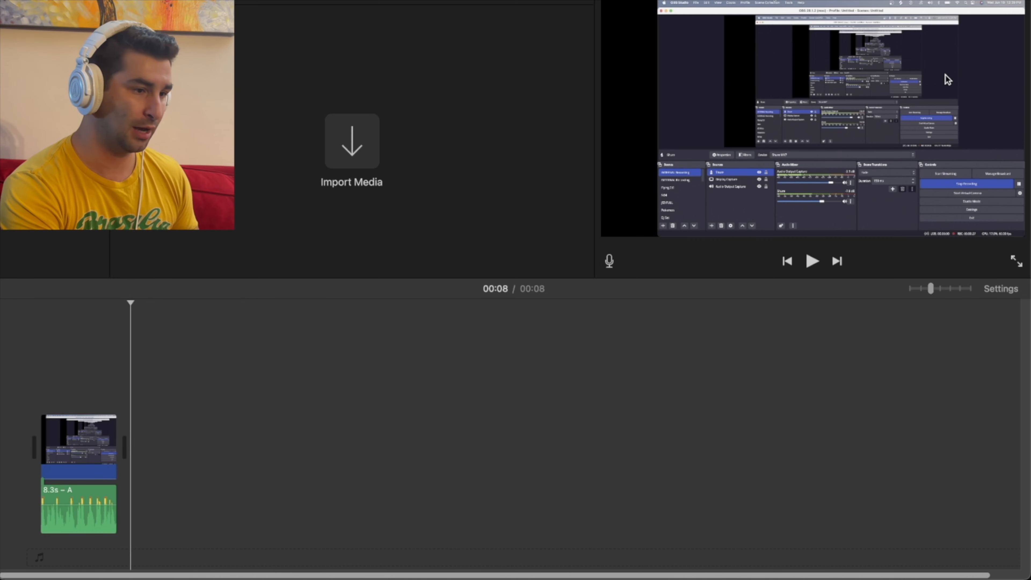
pyautogui.click(983, 51)
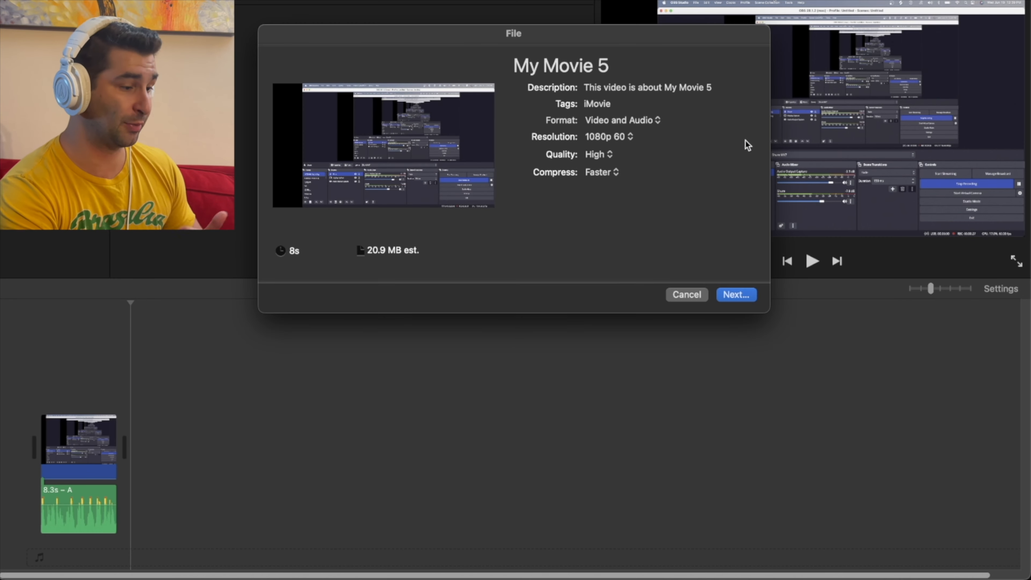
pyautogui.click(616, 140)
pyautogui.click(610, 137)
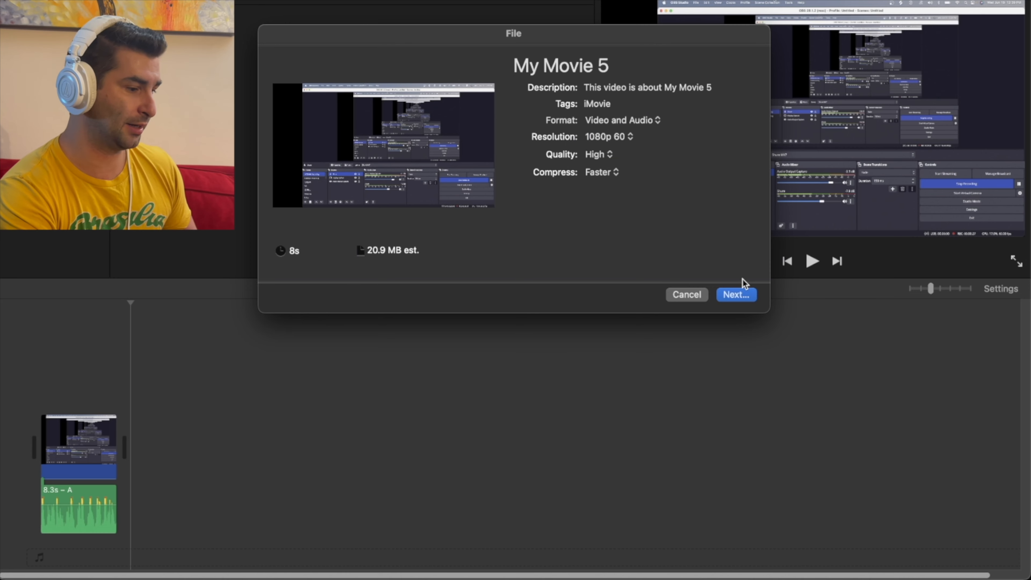
pyautogui.click(736, 294)
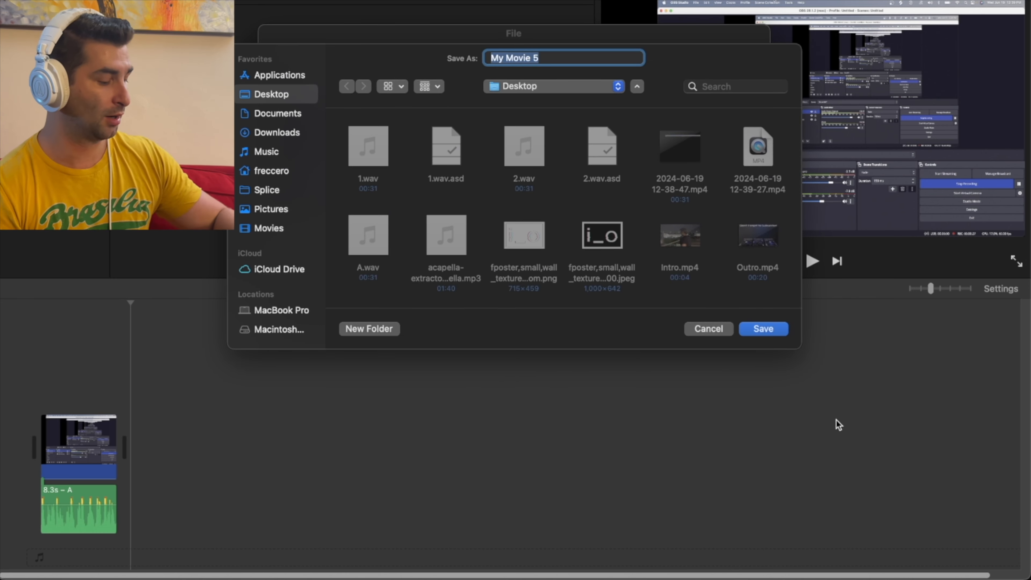
pyautogui.write('t')
pyautogui.press('Return')
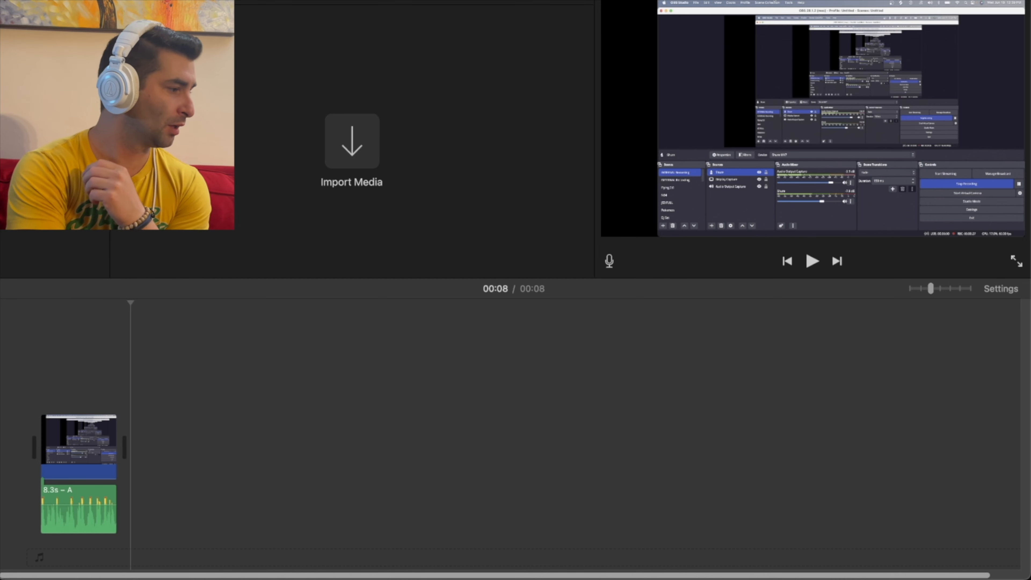
# - Close the project under the name My Movie 5 and place the exported video from the desktop in a new movie's timeline
pyautogui.click(299, 11)
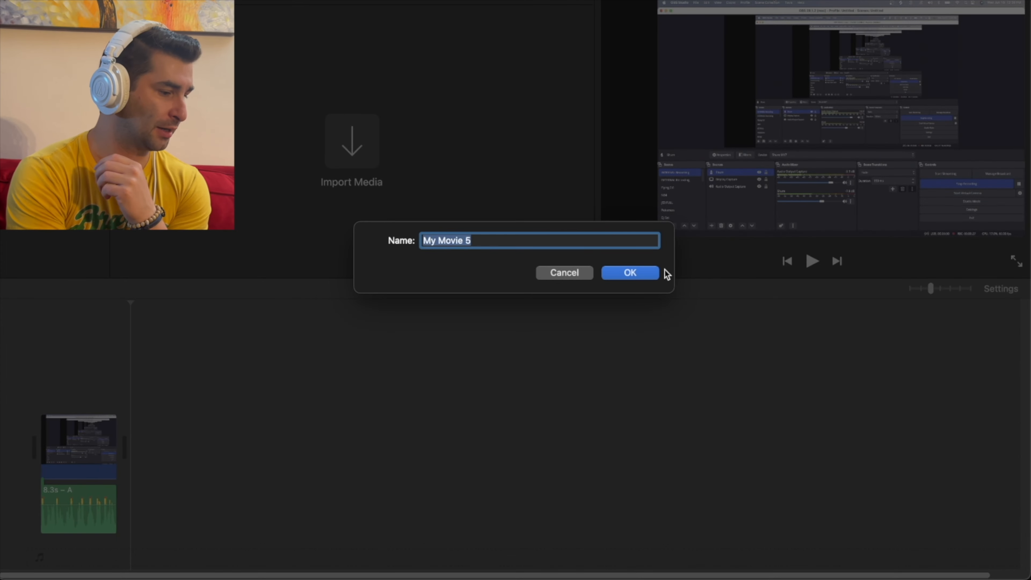
pyautogui.click(631, 272)
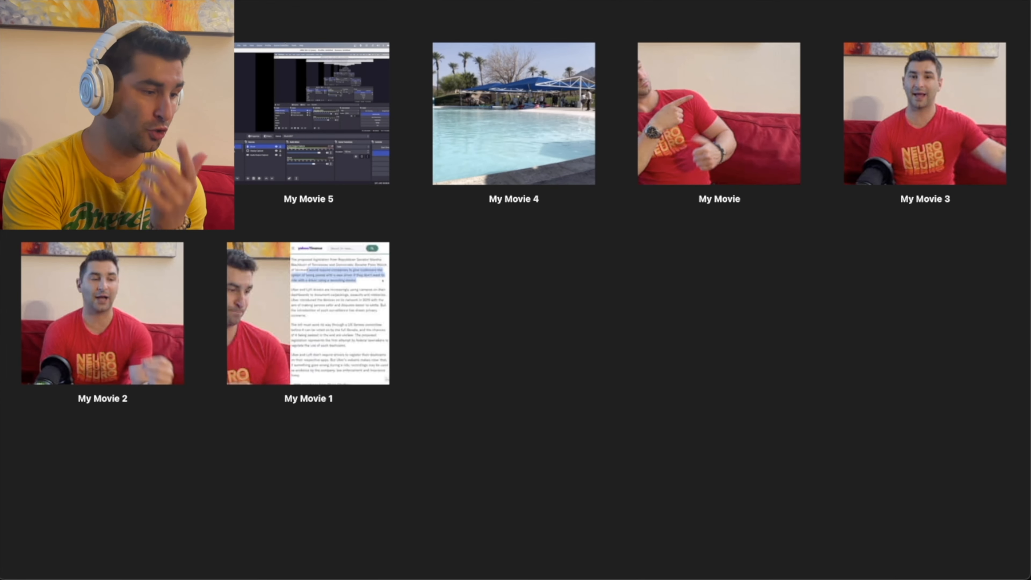
pyautogui.click(102, 114)
pyautogui.moveTo(807, 0); pyautogui.dragTo(545, 0)
pyautogui.moveTo(986, 421); pyautogui.dragTo(437, 467)
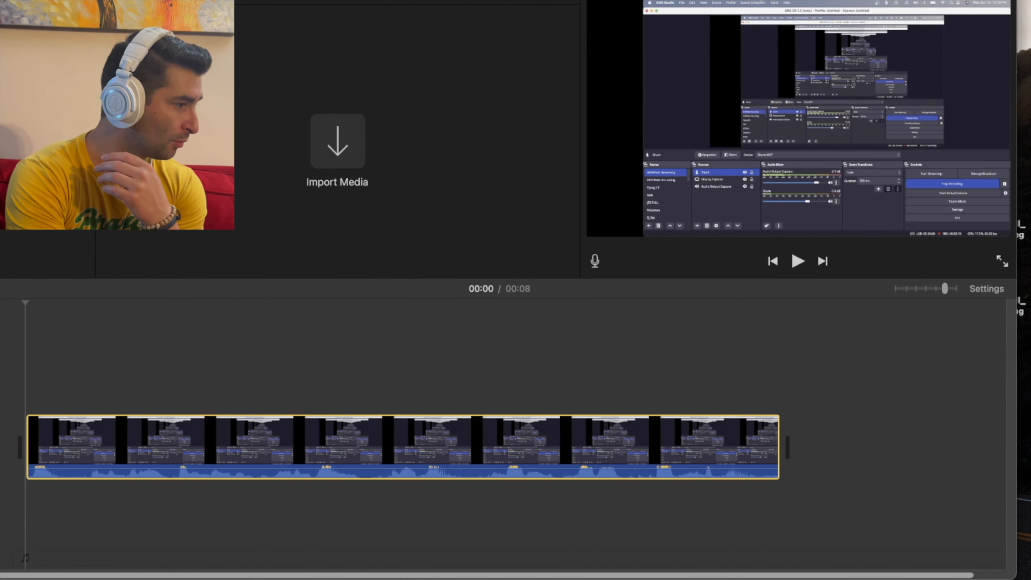